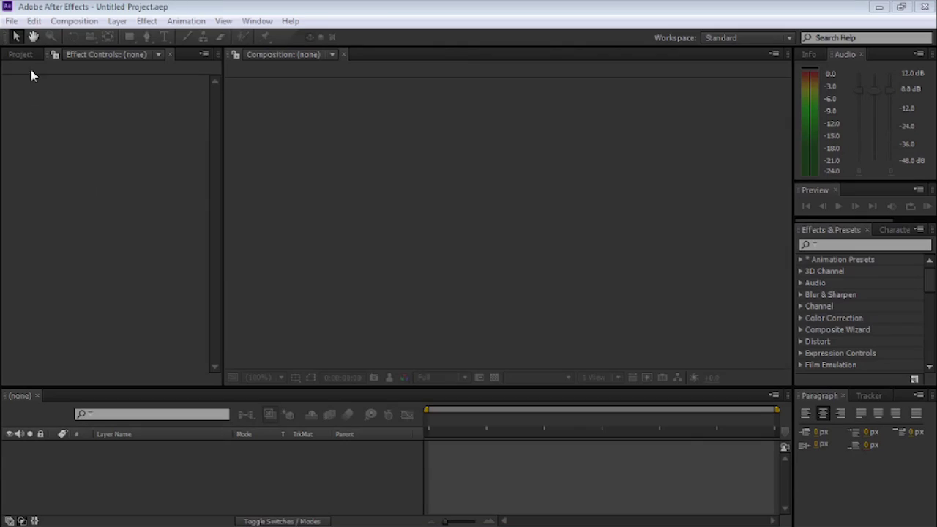
# - Create a new composition named Hyperspace with a duration of about five minutes
pyautogui.click(71, 21)
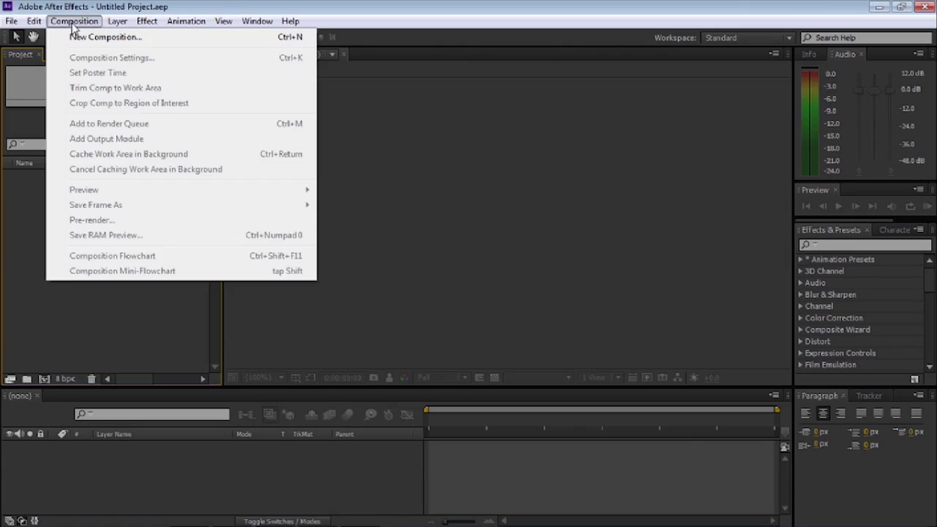
pyautogui.click(81, 37)
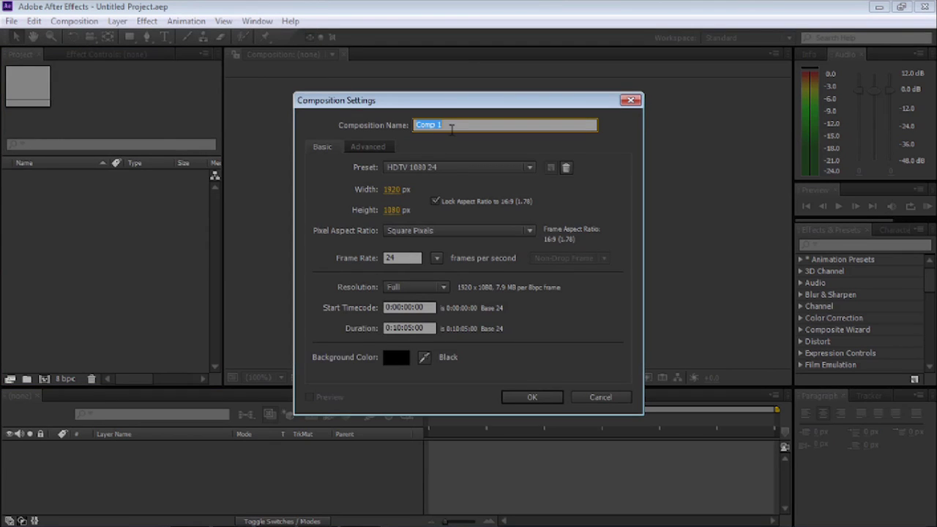
pyautogui.write('Hyperspace')
pyautogui.click(402, 327)
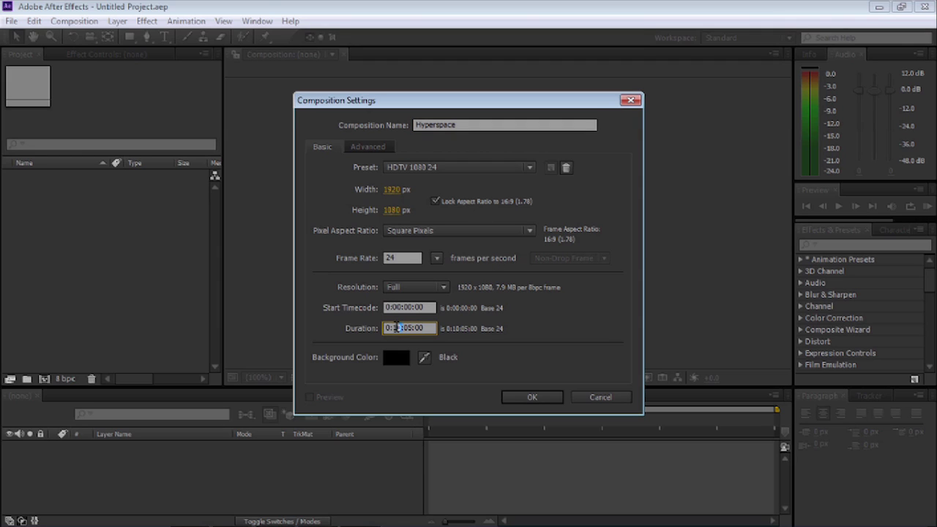
pyautogui.write('45')
pyautogui.press('Delete')
pyautogui.press('Delete')
pyautogui.press('Delete')
pyautogui.press('Delete')
pyautogui.write('05:')
pyautogui.click(532, 399)
# - Import the Falcon cockpitt and Galaxy files from the Hyperspace project files folder
pyautogui.doubleClick(153, 263)
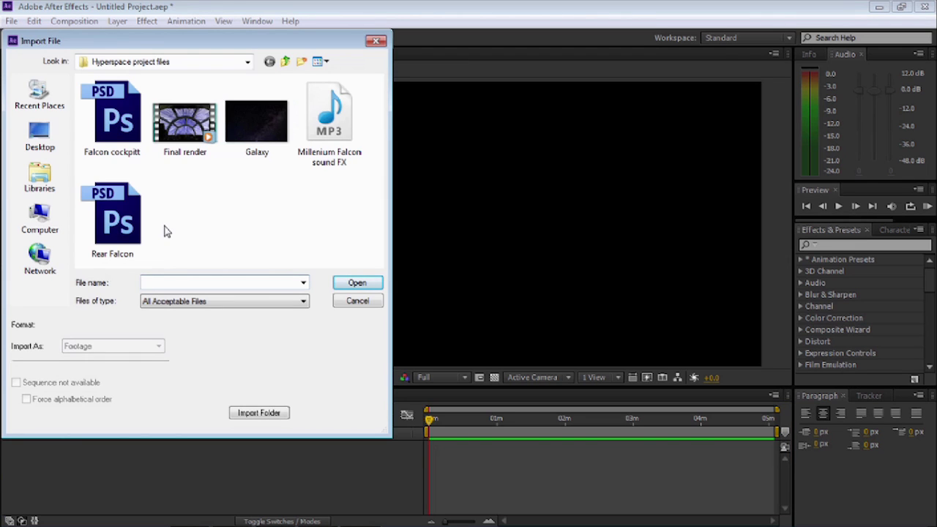
pyautogui.click(129, 153)
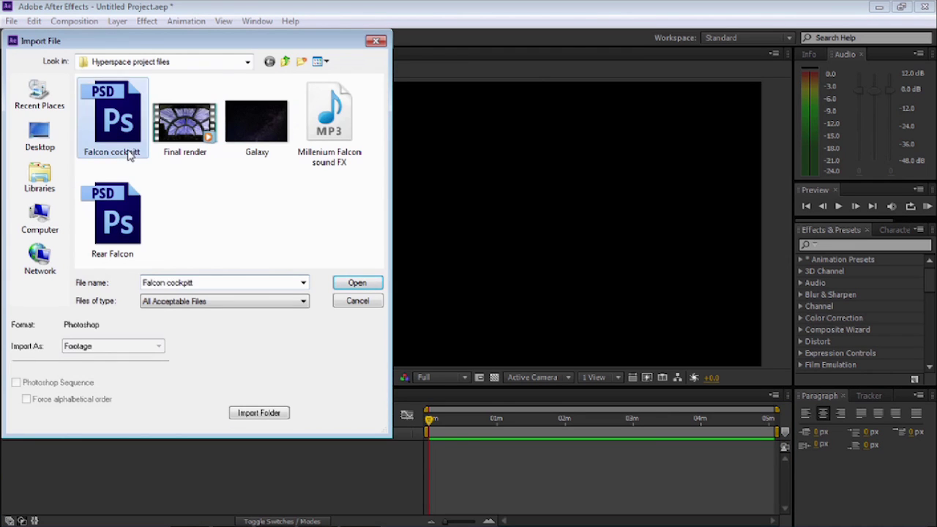
pyautogui.keyDown('ctrl'); pyautogui.click(249, 141); pyautogui.keyUp('ctrl')
pyautogui.click(353, 285)
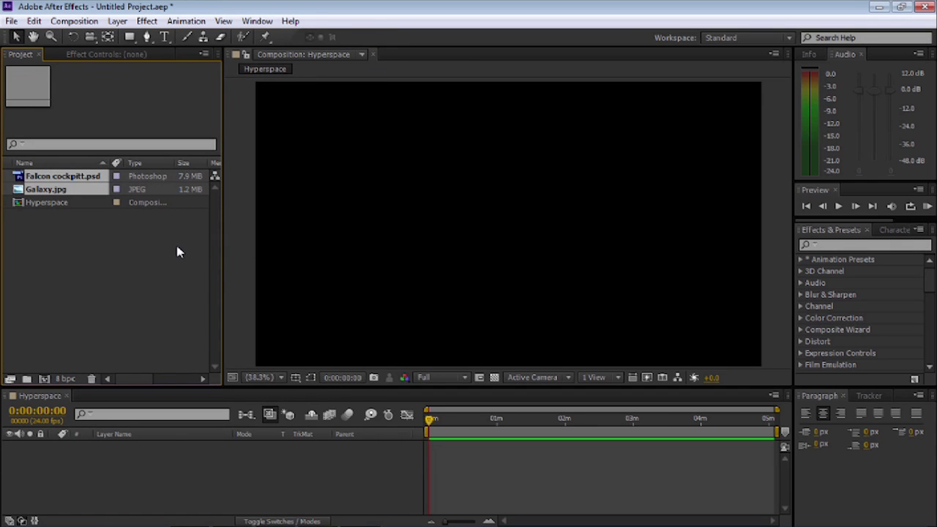
# - Add Galaxy.jpg to the timeline with Falcon cockpitt.psd above it, keeping the cockpit layer hidden
pyautogui.click(95, 224)
pyautogui.moveTo(57, 196); pyautogui.dragTo(74, 459)
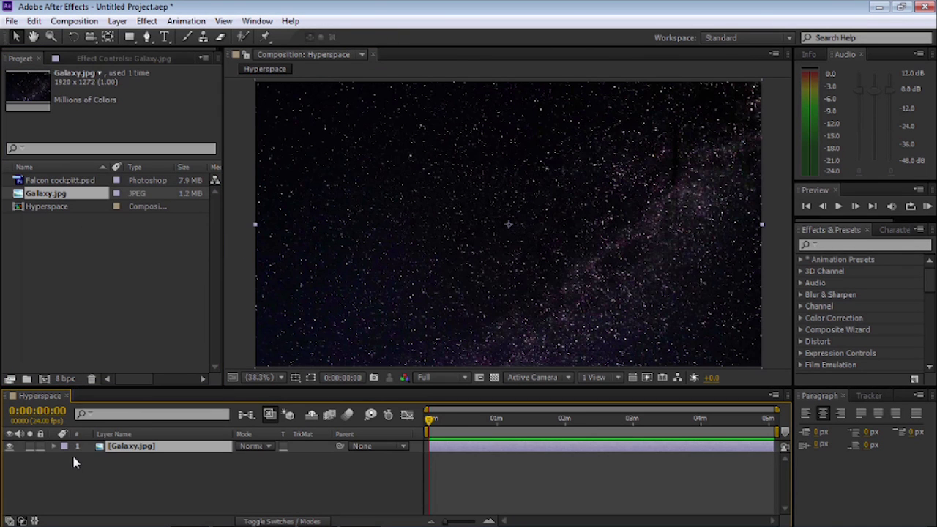
pyautogui.moveTo(50, 181); pyautogui.dragTo(44, 448)
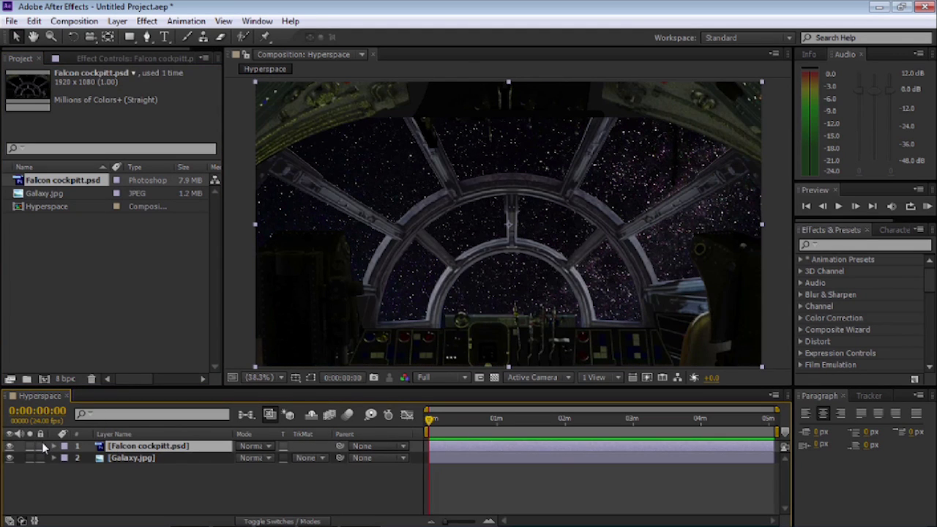
pyautogui.click(9, 446)
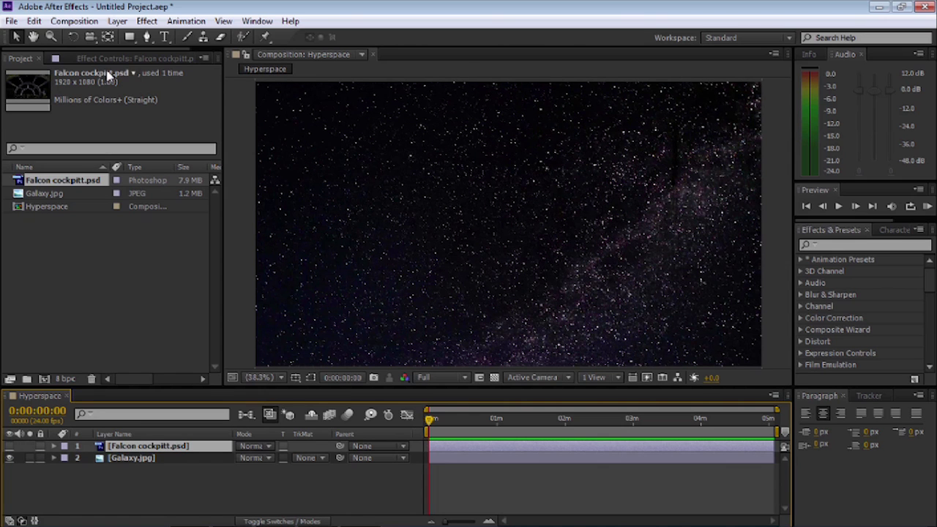
# - Create a white solid layer at composition size named Stars
pyautogui.click(117, 21)
pyautogui.moveTo(191, 31)
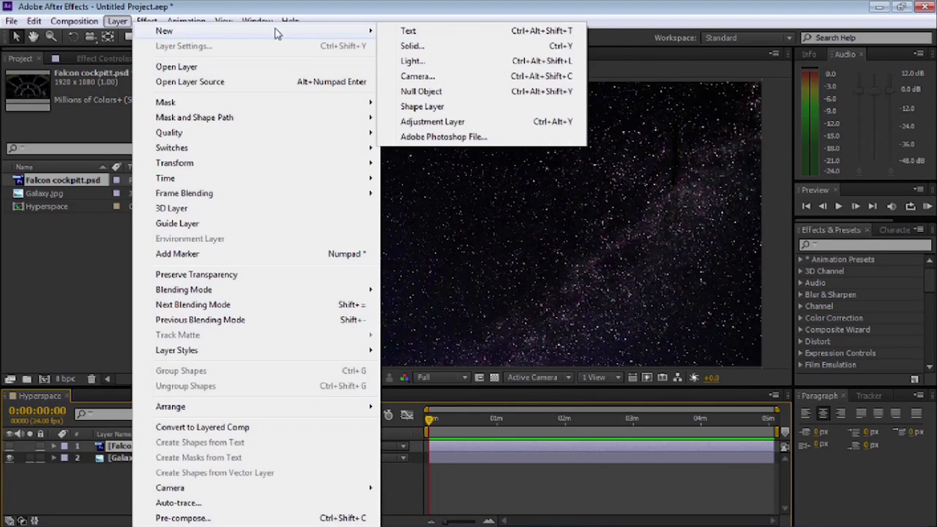
pyautogui.click(414, 45)
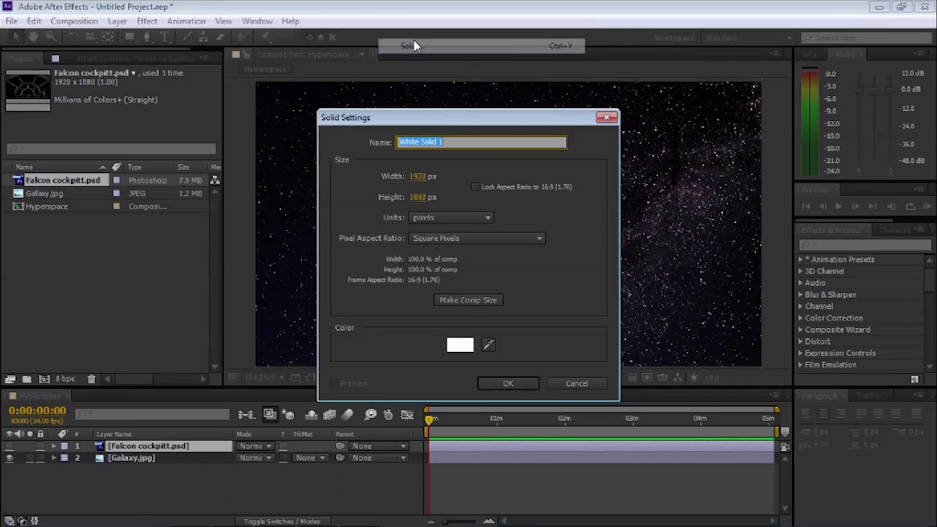
pyautogui.click(460, 346)
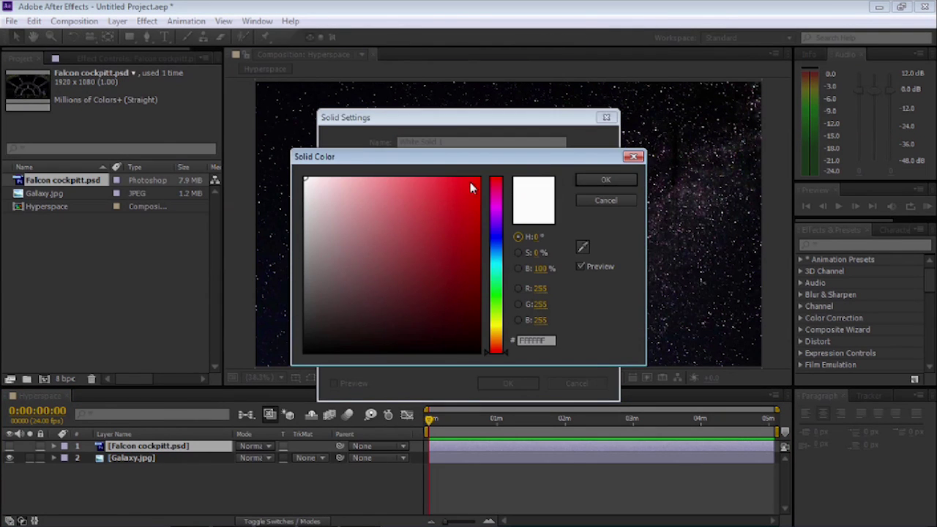
pyautogui.click(605, 181)
pyautogui.click(473, 300)
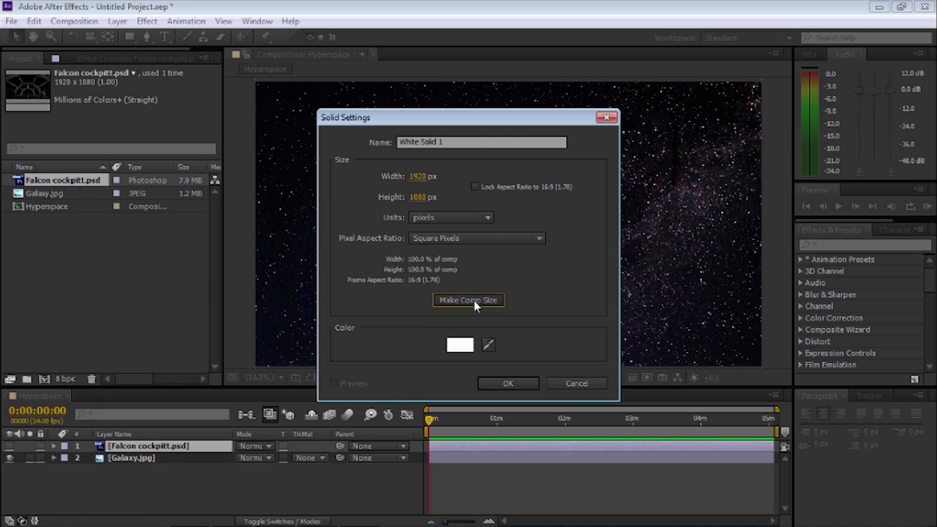
pyautogui.click(459, 141)
pyautogui.write('Stars')
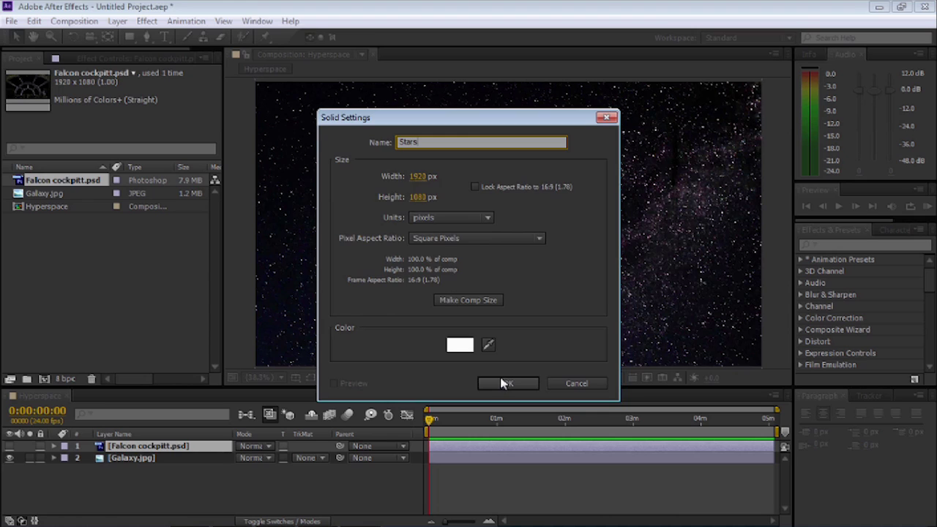
pyautogui.click(502, 380)
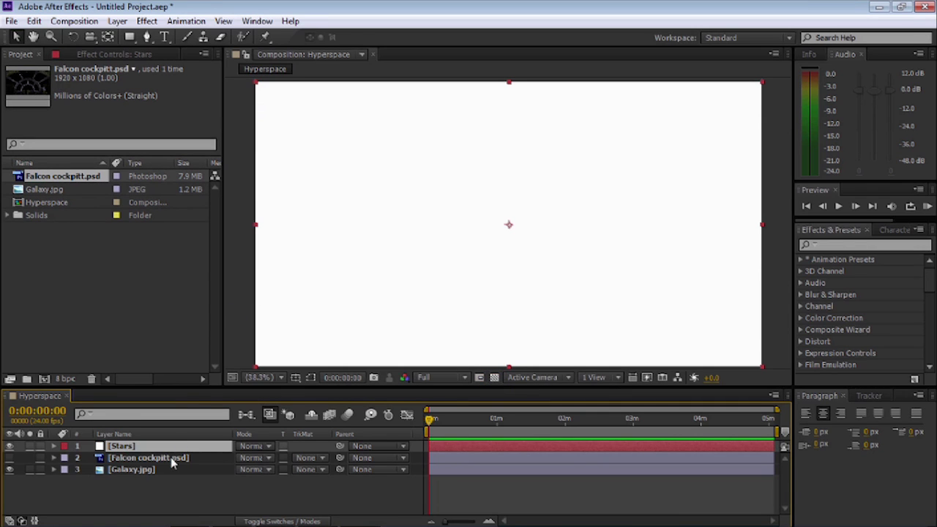
# - Move the Stars layer between the cockpit and galaxy layers, checking the cockpit layer's visibility briefly
pyautogui.moveTo(157, 448); pyautogui.dragTo(150, 466)
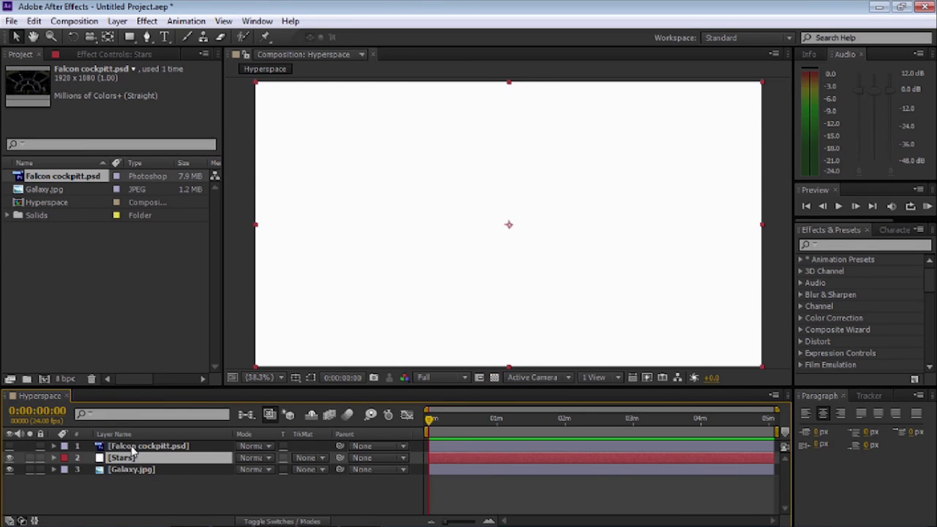
pyautogui.click(10, 446)
pyautogui.click(10, 446)
# - Apply the CC Star Burst effect to the Stars layer and preview its motion
pyautogui.click(145, 21)
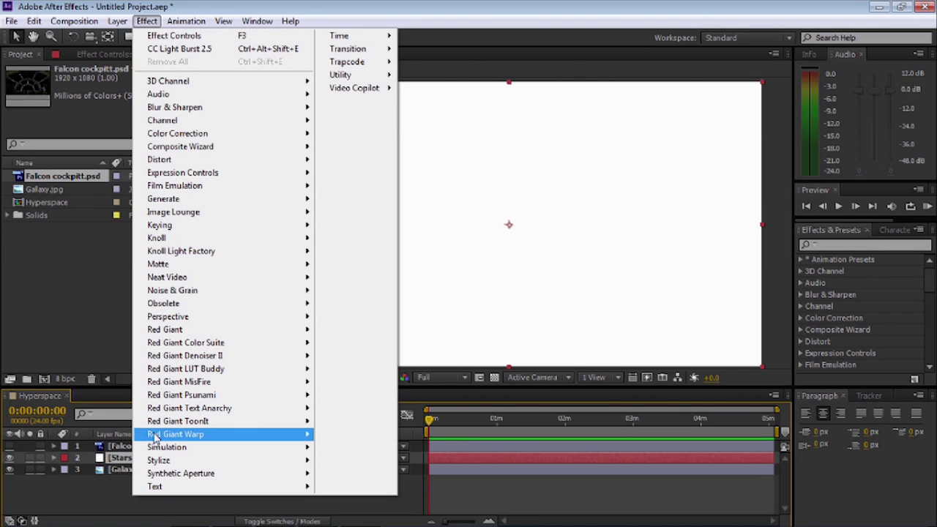
pyautogui.moveTo(158, 447)
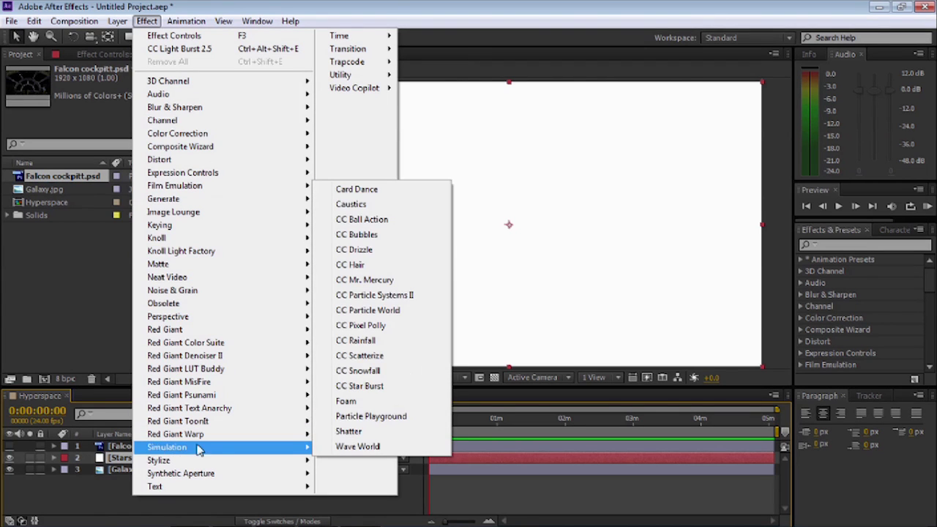
pyautogui.click(359, 385)
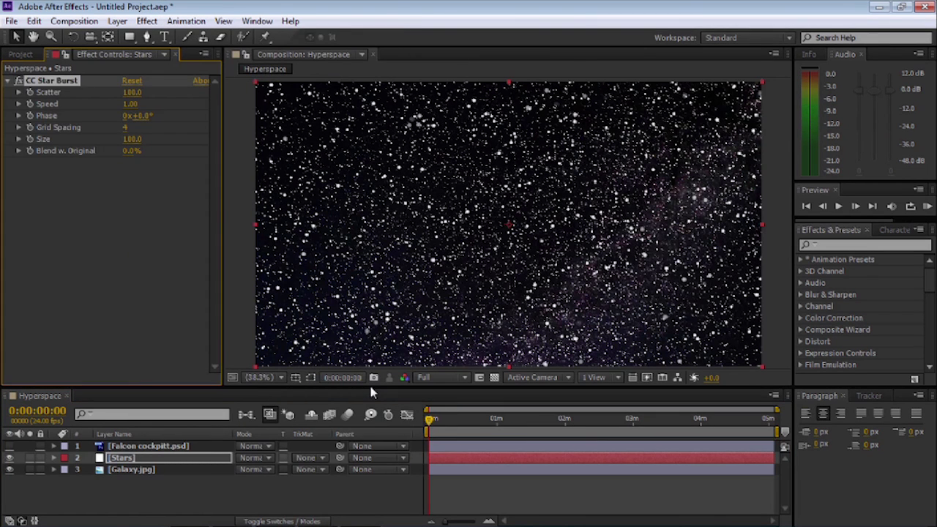
pyautogui.press('space')
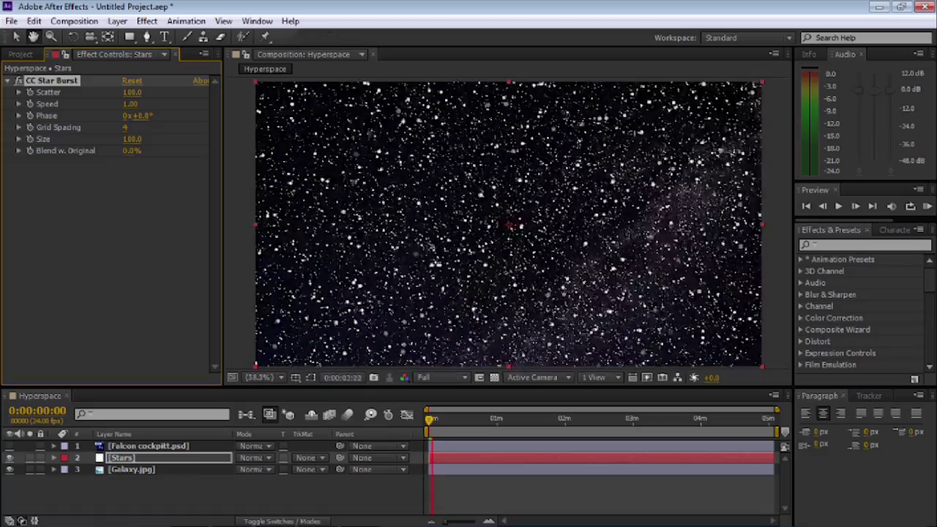
pyautogui.press('space')
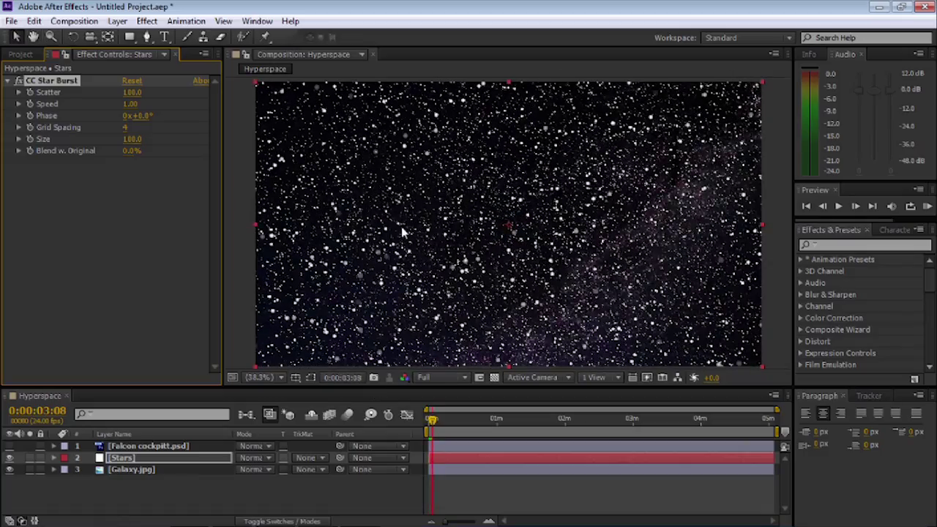
# - Set the CC Star Burst speed to 0.03 and size to 23, and preview the slower stars
pyautogui.click(134, 104)
pyautogui.write('.03')
pyautogui.press('Tab')
pyautogui.press('Tab')
pyautogui.press('Tab')
pyautogui.press('Tab')
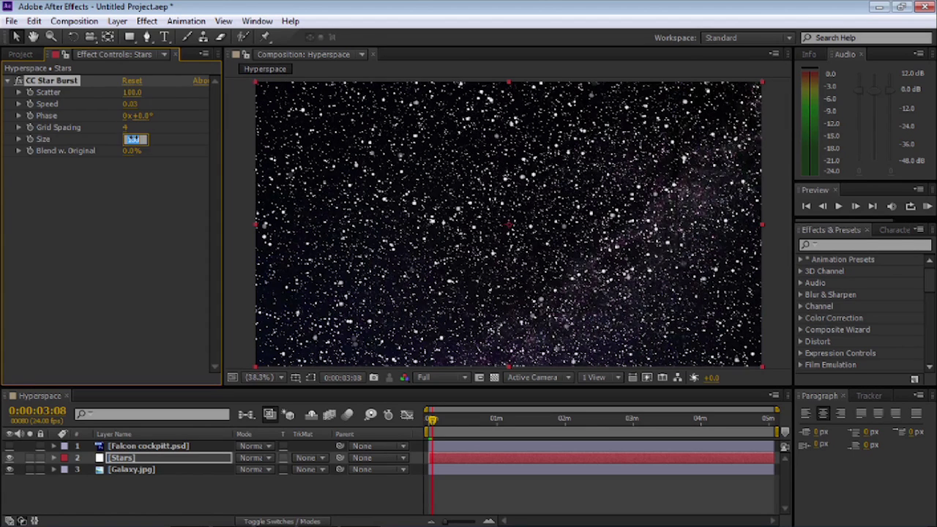
pyautogui.write('23')
pyautogui.click(147, 193)
pyautogui.press('h')
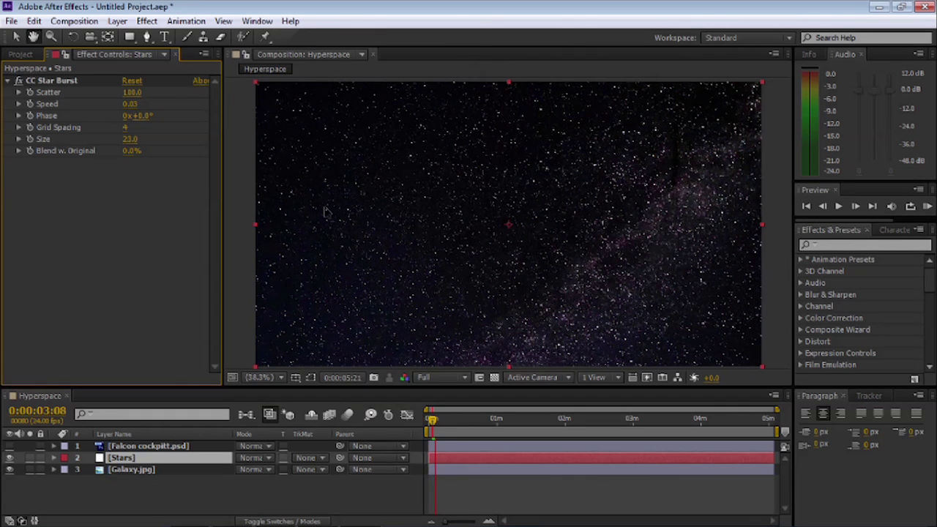
pyautogui.press('v')
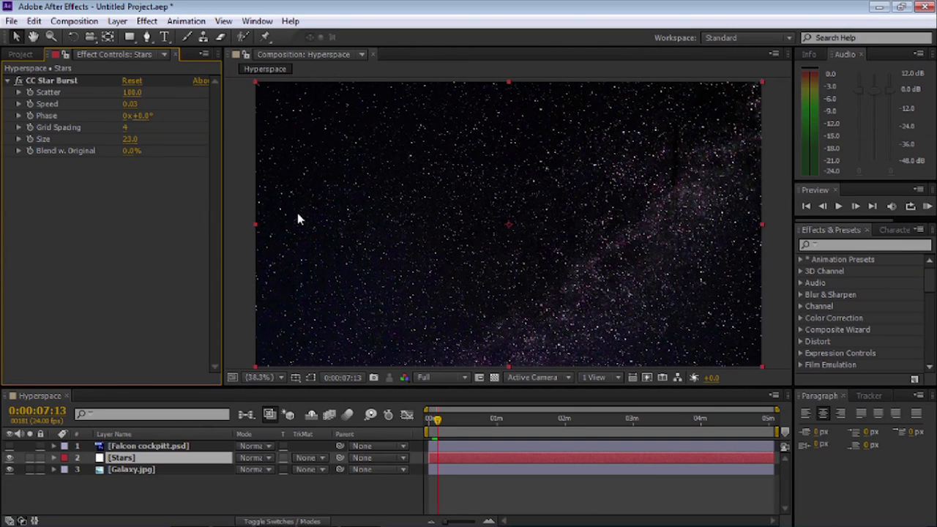
# - Apply the Echo effect to the Stars layer and set its decay to 5
pyautogui.click(148, 21)
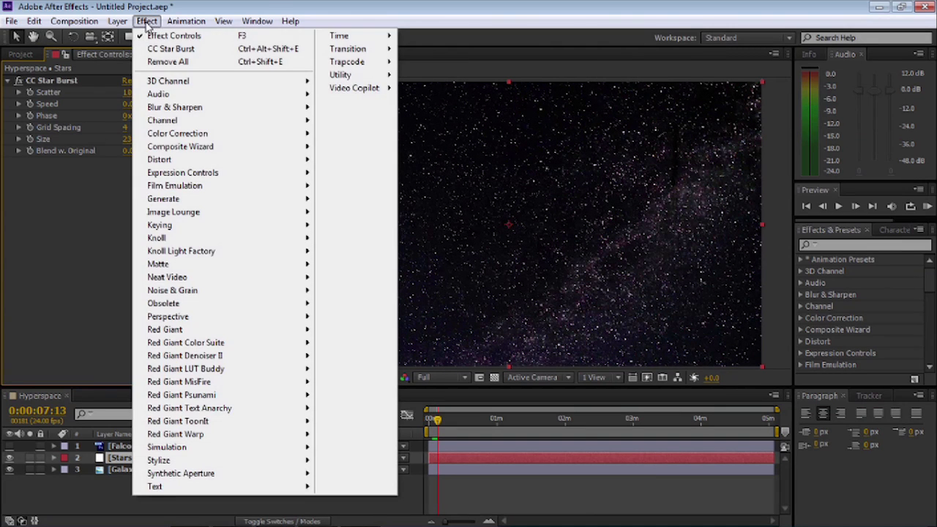
pyautogui.moveTo(331, 38)
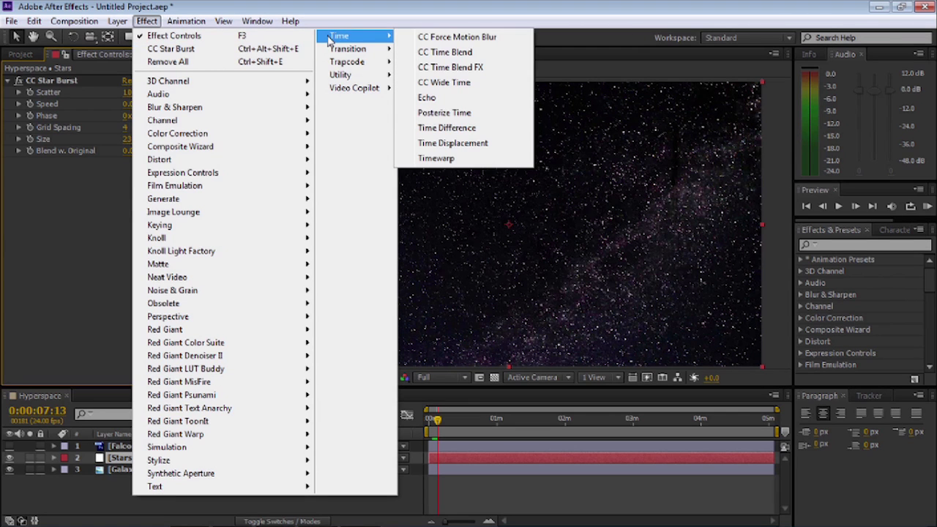
pyautogui.click(440, 99)
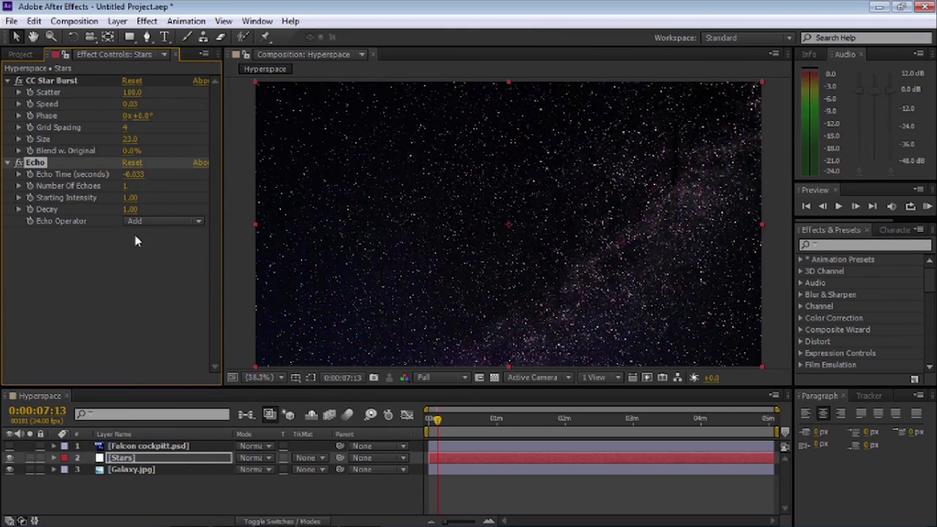
pyautogui.click(130, 210)
pyautogui.write('5')
pyautogui.press('Return')
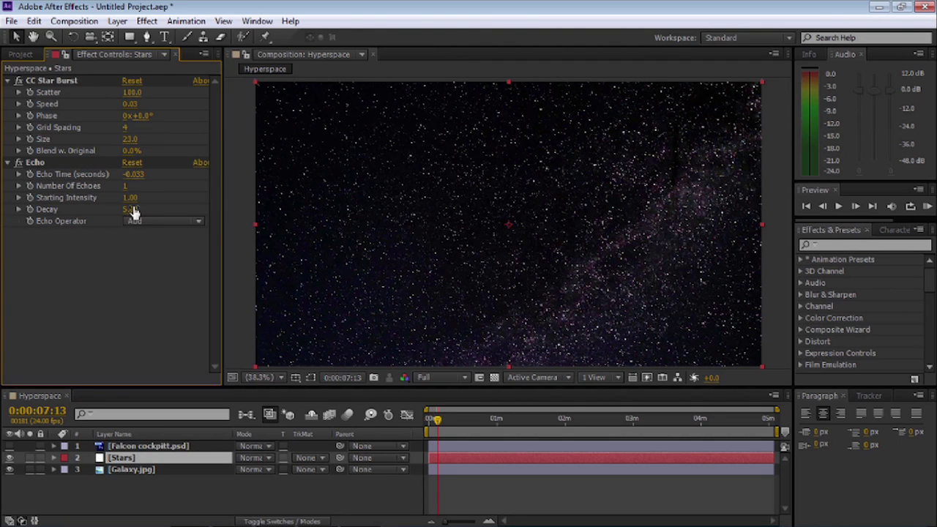
# - Test the Echo effect with 650 echoes, and set the number of echoes back to 0
pyautogui.click(125, 186)
pyautogui.press('Return')
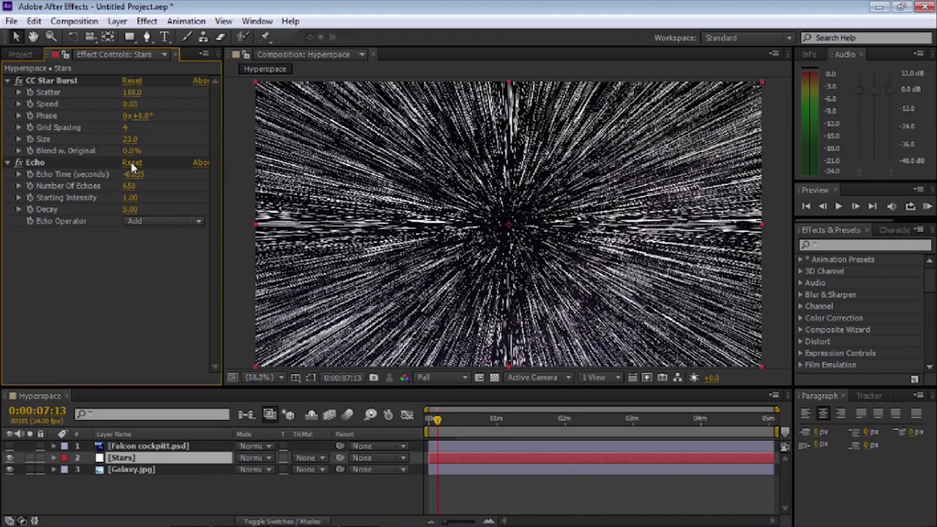
pyautogui.click(133, 185)
pyautogui.write('0')
pyautogui.press('Return')
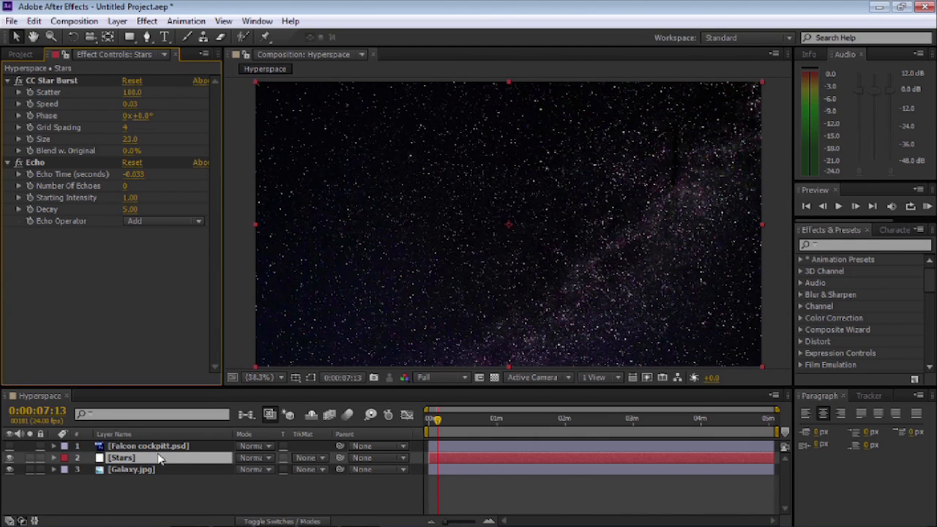
# - Apply CC Light Burst 2.5 to the Galaxy.jpg layer and set its intensity to 500
pyautogui.click(137, 470)
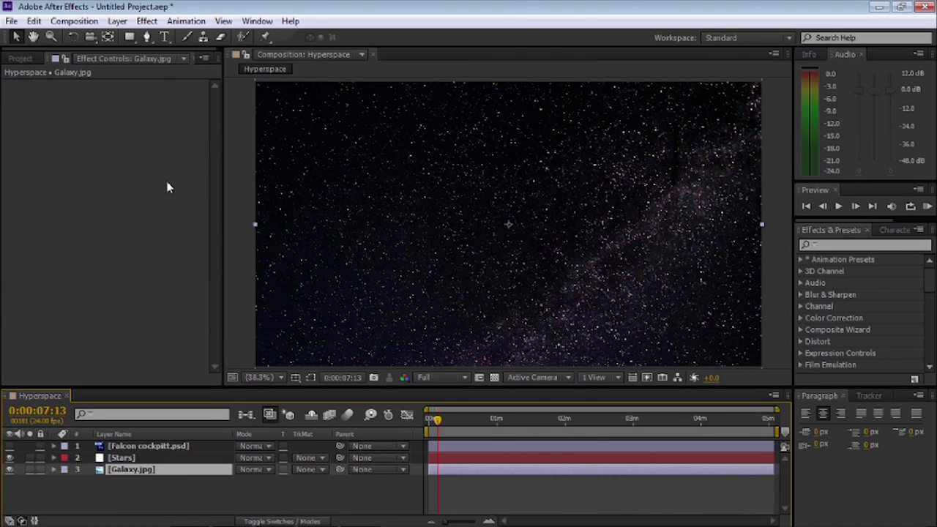
pyautogui.click(146, 20)
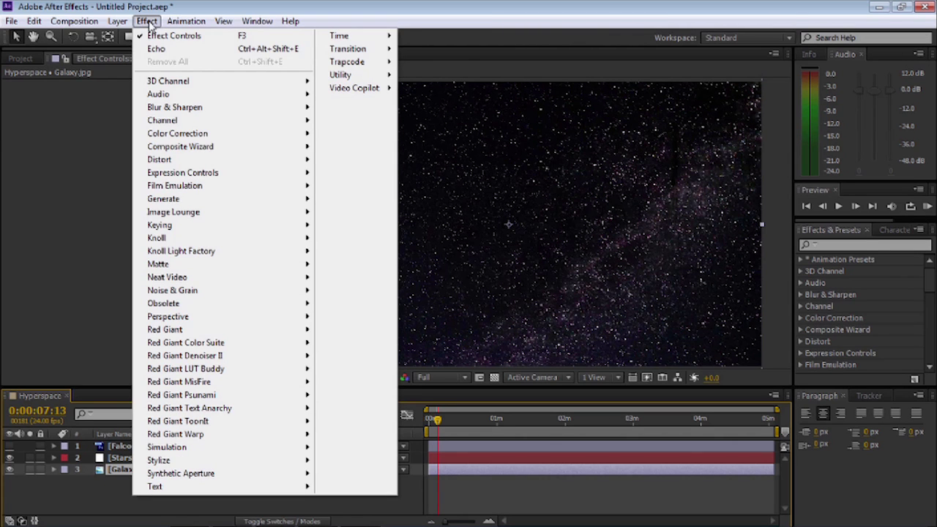
pyautogui.moveTo(212, 204)
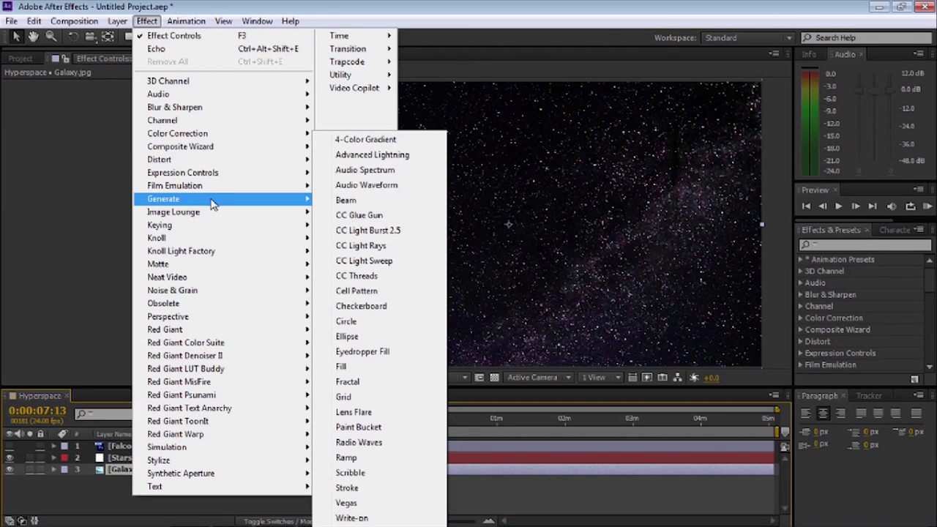
pyautogui.click(377, 230)
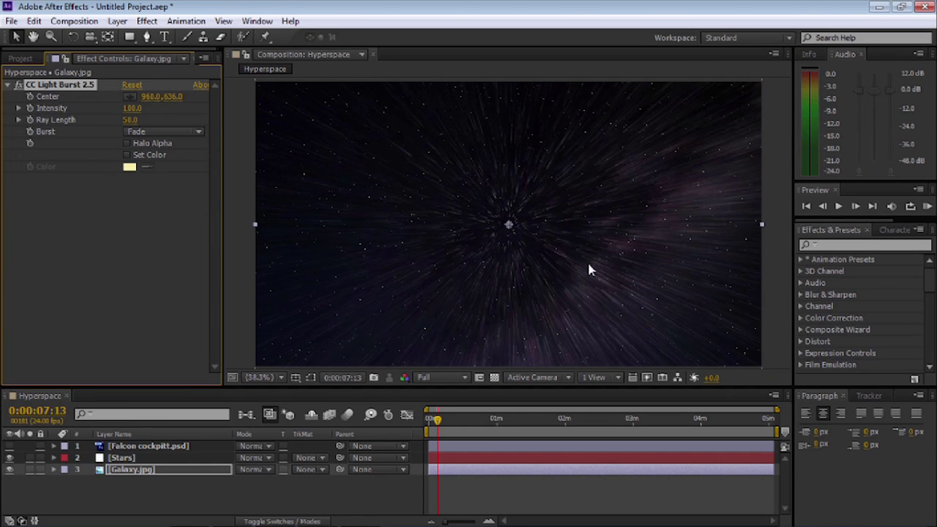
pyautogui.click(137, 109)
pyautogui.write('500')
pyautogui.press('Return')
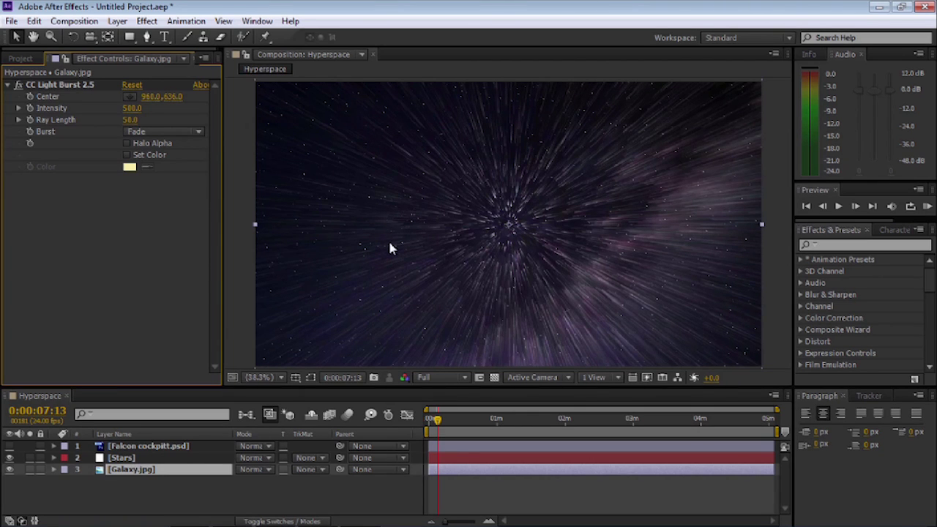
# - Set the light burst's ray length to 0 and preview the composition from its start
pyautogui.click(129, 120)
pyautogui.write('0')
pyautogui.press('Return')
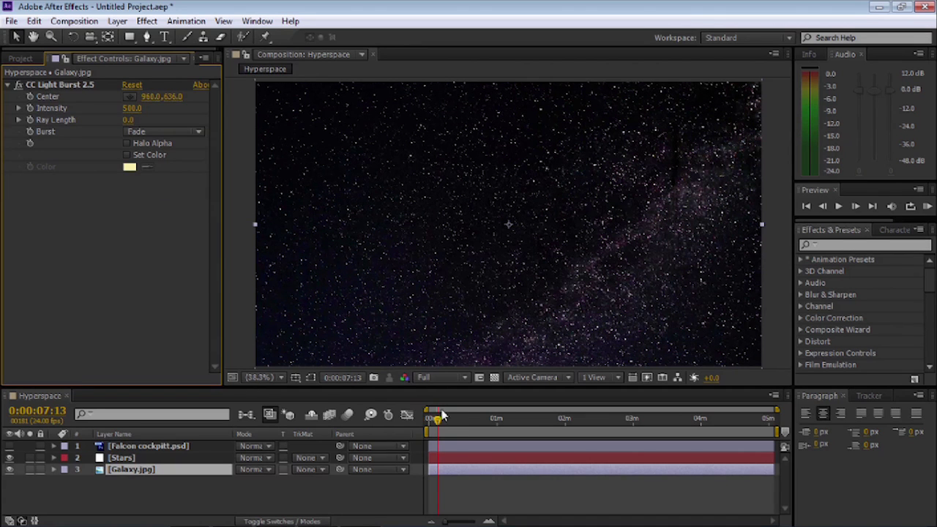
pyautogui.moveTo(437, 419); pyautogui.dragTo(413, 428)
pyautogui.press('space')
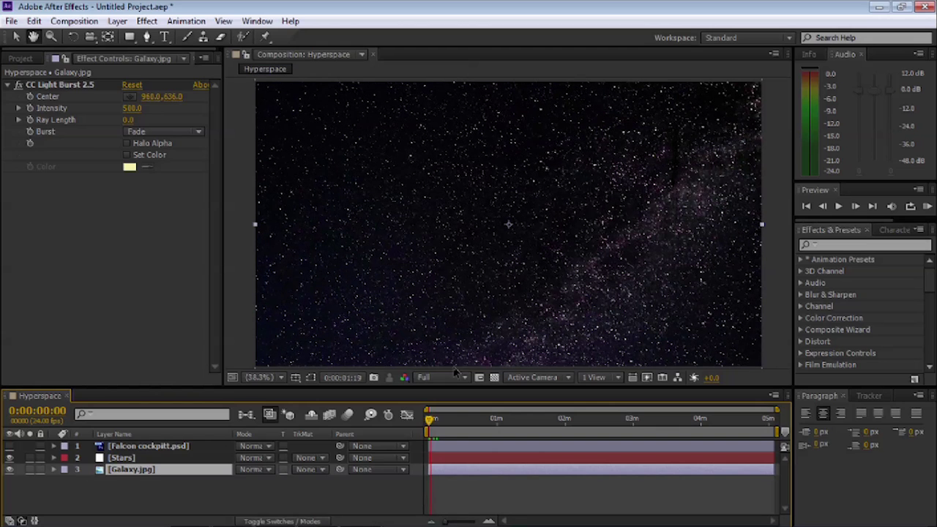
pyautogui.press('space')
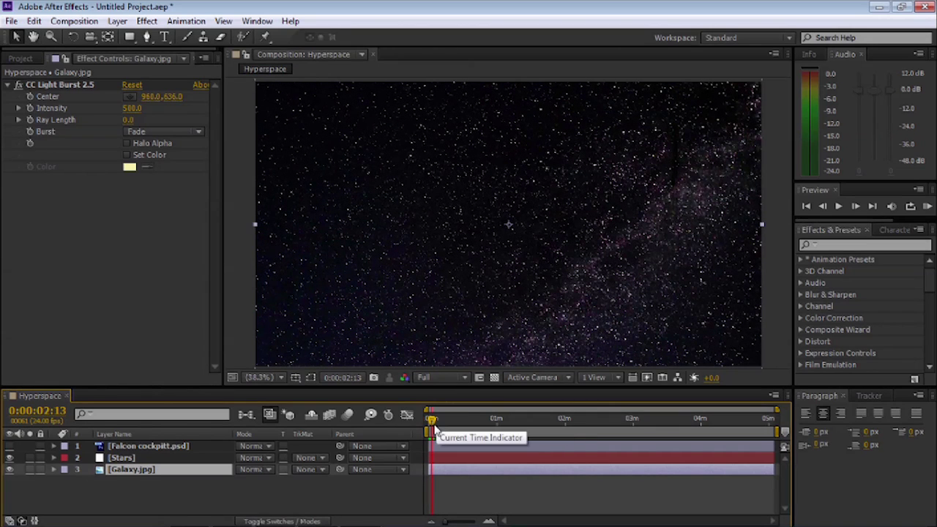
# - Keyframe the light burst's ray length from 0 at 0:00:02:13 to 50 at 0:00:03:19
pyautogui.moveTo(454, 520); pyautogui.dragTo(463, 521)
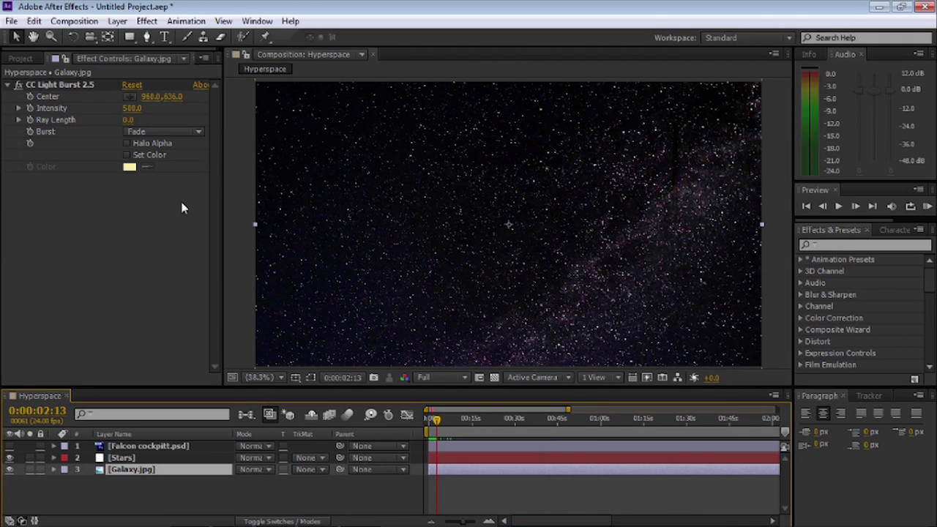
pyautogui.click(29, 119)
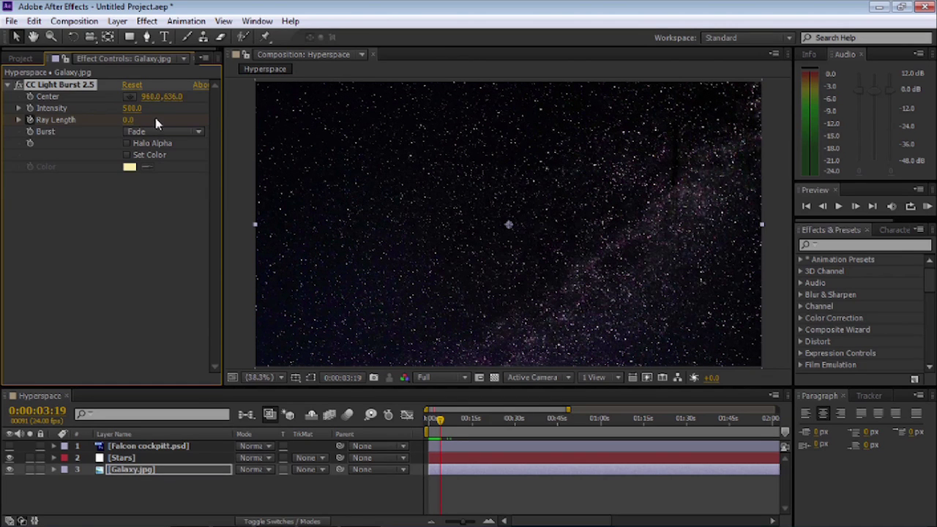
pyautogui.click(128, 120)
pyautogui.write('50')
pyautogui.press('Return')
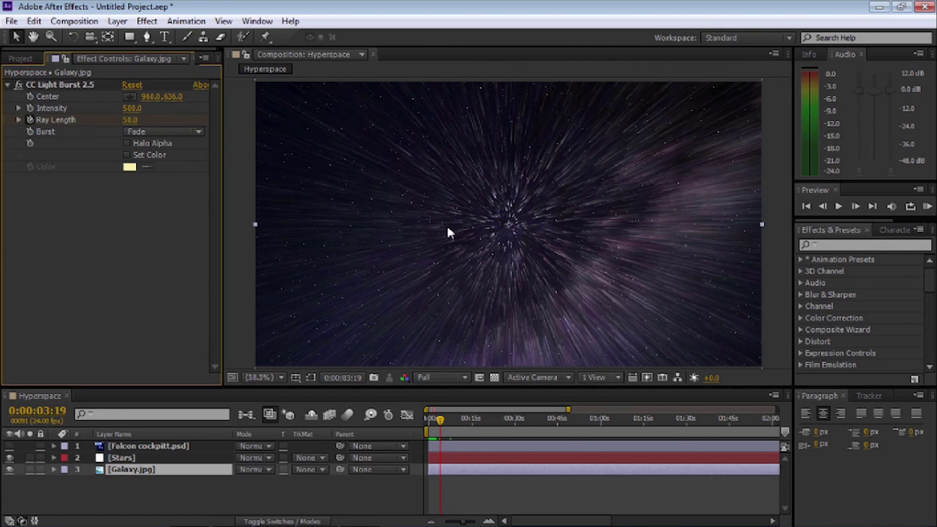
# - Duplicate the Galaxy.jpg layer and move the copy above the Stars layer
pyautogui.click(101, 472)
pyautogui.hotkey('ctrl', 'd')
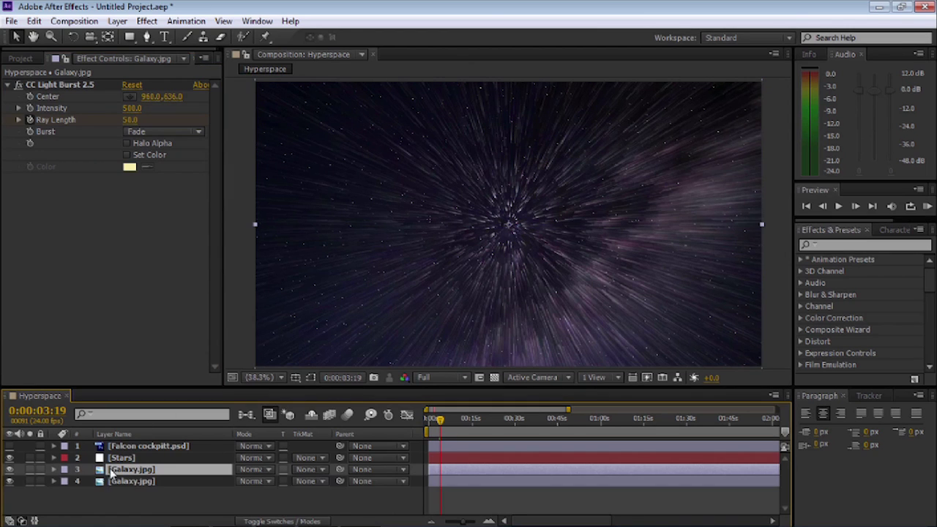
pyautogui.moveTo(102, 471); pyautogui.dragTo(106, 457)
pyautogui.moveTo(106, 455); pyautogui.dragTo(106, 457)
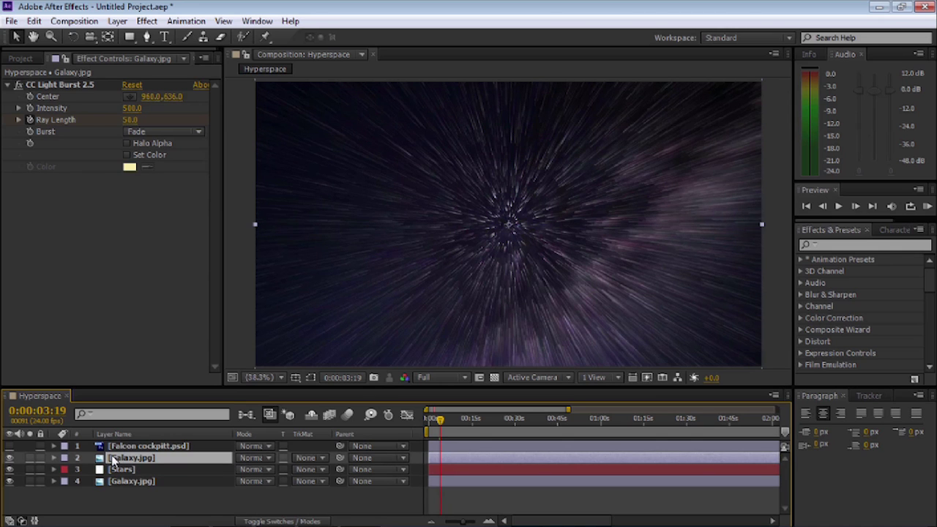
# - Set the upper Galaxy.jpg copy's light burst intensity to 100 and its blending mode to Add
pyautogui.click(132, 108)
pyautogui.write('100')
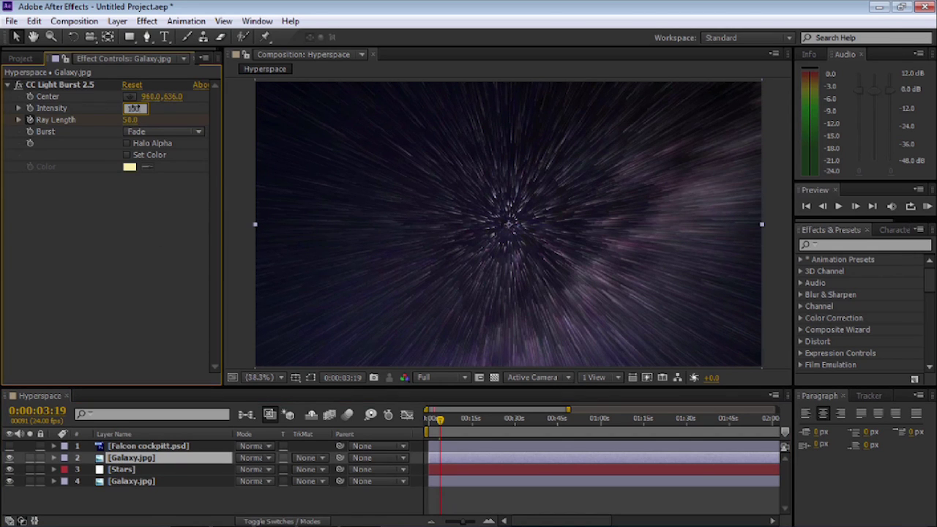
pyautogui.press('Return')
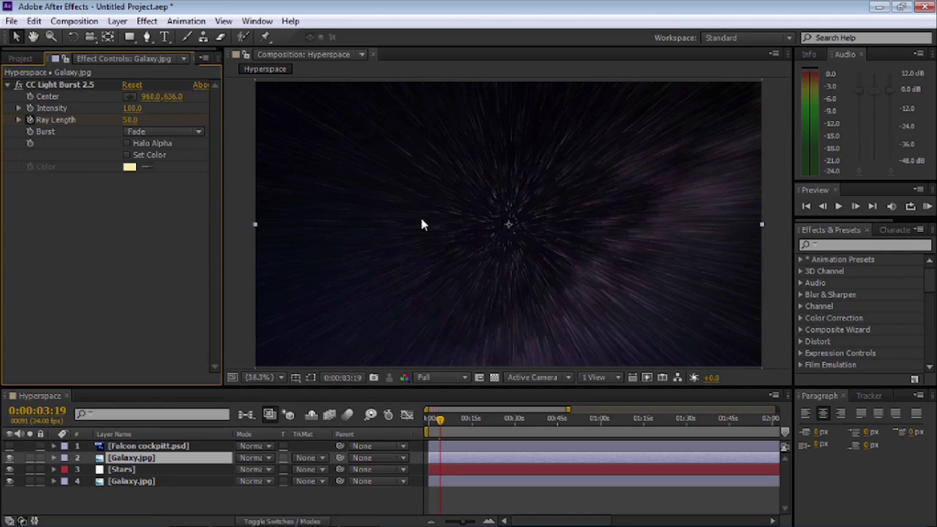
pyautogui.click(264, 458)
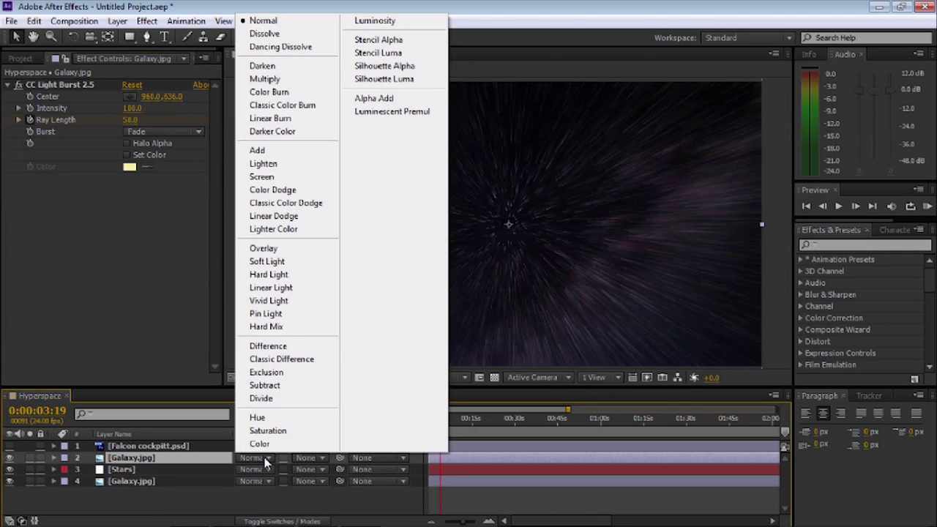
pyautogui.click(318, 151)
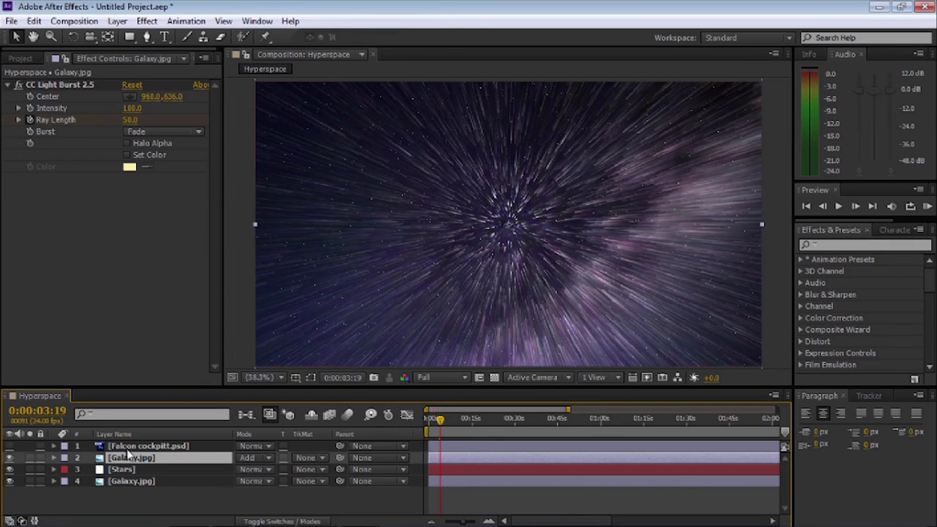
# - Hide both Galaxy.jpg layers and select the Stars layer to show its effect settings
pyautogui.click(9, 481)
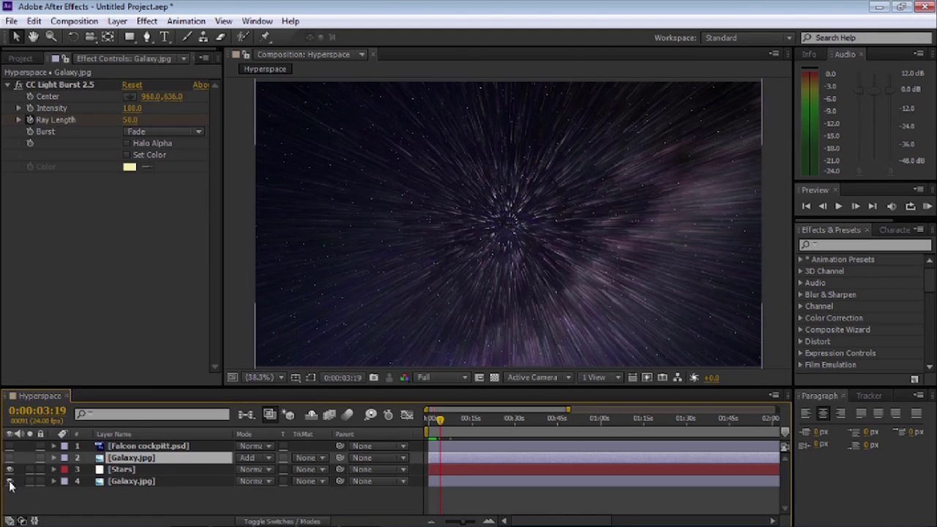
pyautogui.click(9, 481)
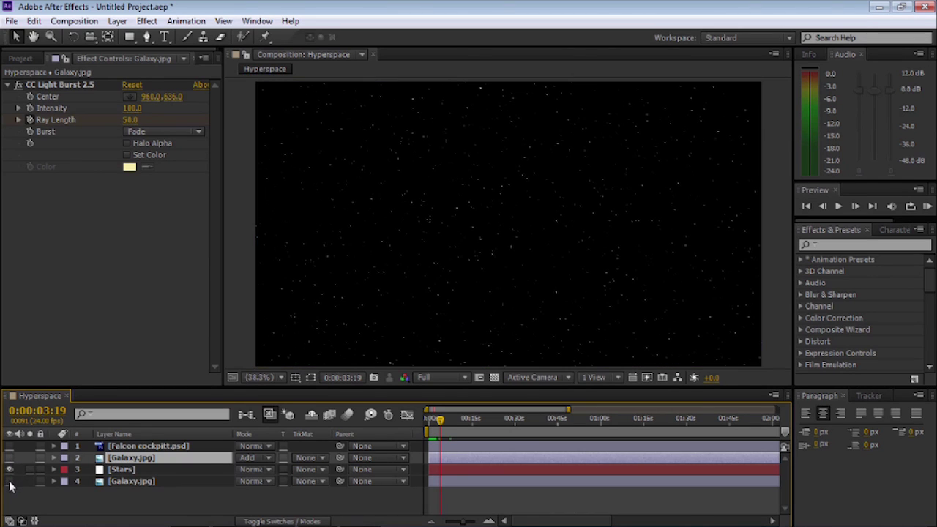
pyautogui.click(119, 469)
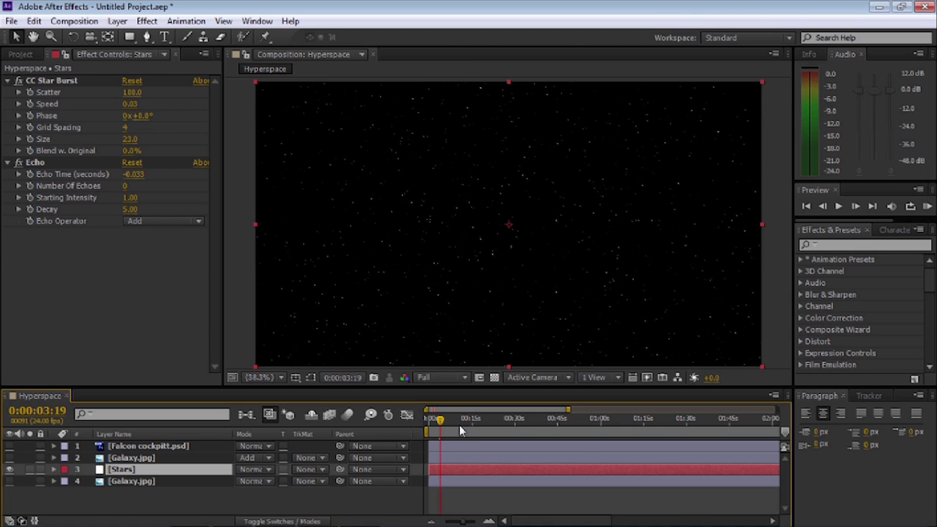
# - Set the Echo effect's number of echoes to 650 and keyframe it at 0:00:04:05
pyautogui.press('space')
pyautogui.click(126, 186)
pyautogui.write('650')
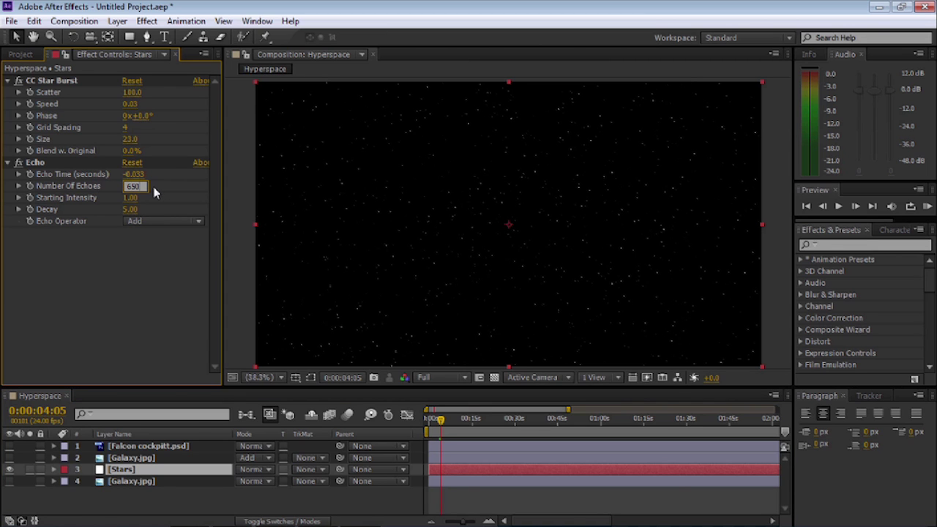
pyautogui.press('Return')
pyautogui.click(33, 188)
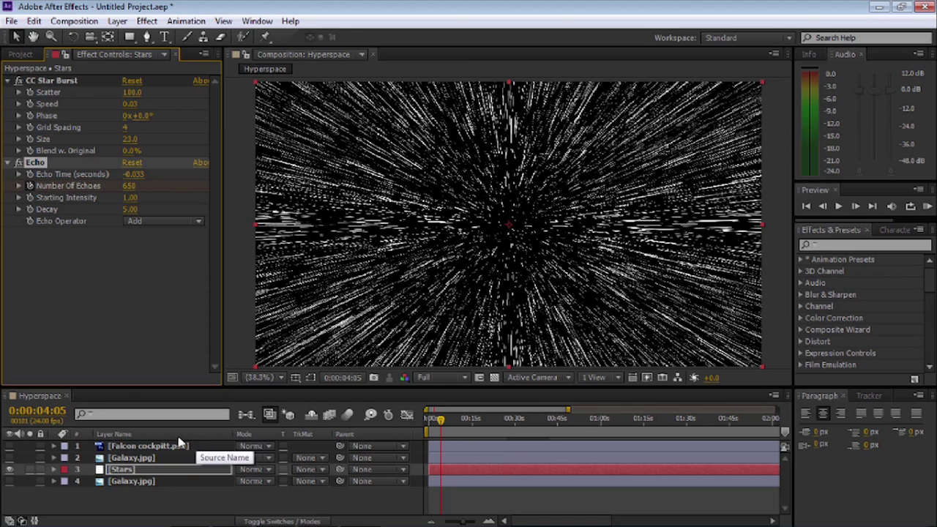
# - Step back to 0:00:02:14 with the Stars layer hidden, show it again, and keyframe the number of echoes at 0
pyautogui.click(10, 469)
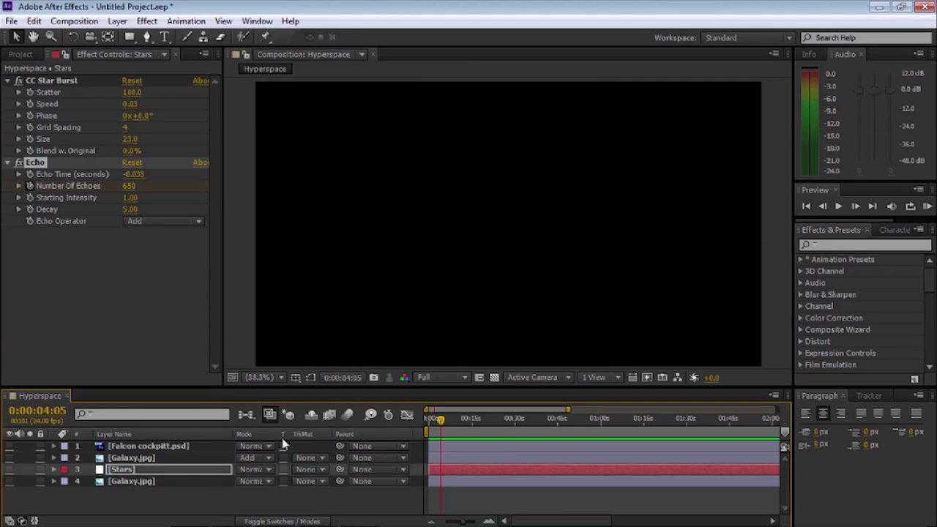
pyautogui.press('pageup')
pyautogui.press('pageup')
pyautogui.press('pageup')
pyautogui.press('pageup')
pyautogui.press('pageup')
pyautogui.press('pageup')
pyautogui.press('pageup')
pyautogui.press('pageup')
pyautogui.press('pageup')
pyautogui.press('pageup')
pyautogui.press('pageup')
pyautogui.press('pageup')
pyautogui.press('pageup')
pyautogui.press('pageup')
pyautogui.press('pageup')
pyautogui.press('pageup')
pyautogui.press('pageup')
pyautogui.press('pageup')
pyautogui.press('pageup')
pyautogui.press('pageup')
pyautogui.press('pageup')
pyautogui.press('pageup')
pyautogui.press('pageup')
pyautogui.press('pageup')
pyautogui.press('pageup')
pyautogui.press('pageup')
pyautogui.press('pageup')
pyautogui.press('pageup')
pyautogui.press('pageup')
pyautogui.press('pageup')
pyautogui.press('pageup')
pyautogui.press('pageup')
pyautogui.press('pageup')
pyautogui.press('pageup')
pyautogui.press('pageup')
pyautogui.press('pageup')
pyautogui.press('pageup')
pyautogui.click(10, 469)
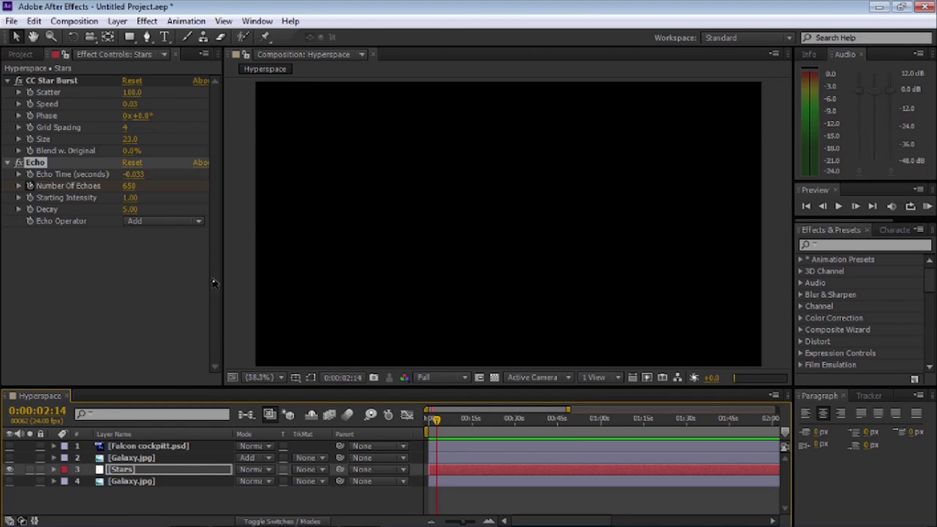
pyautogui.click(129, 186)
pyautogui.write('0')
pyautogui.press('Return')
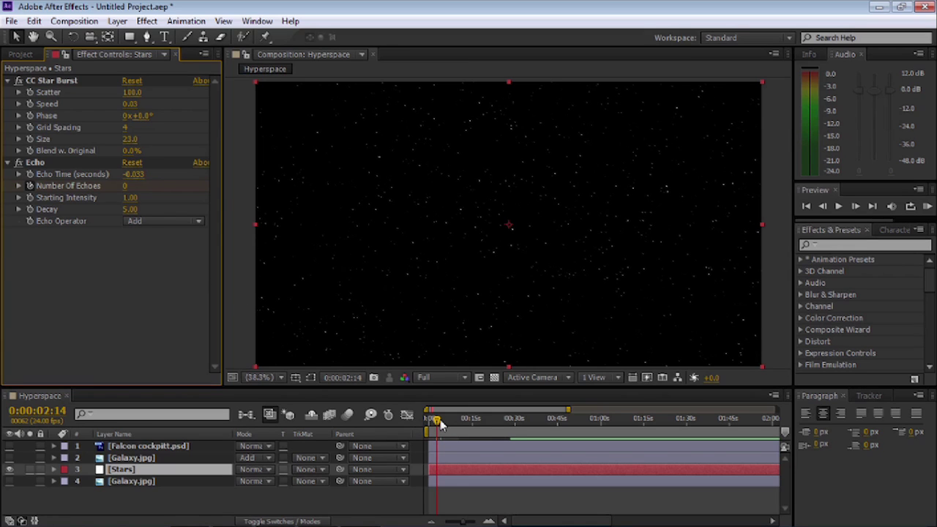
# - Move to 0:00:04:20, end the work area there, and make both Galaxy.jpg layers visible again
pyautogui.click(54, 469)
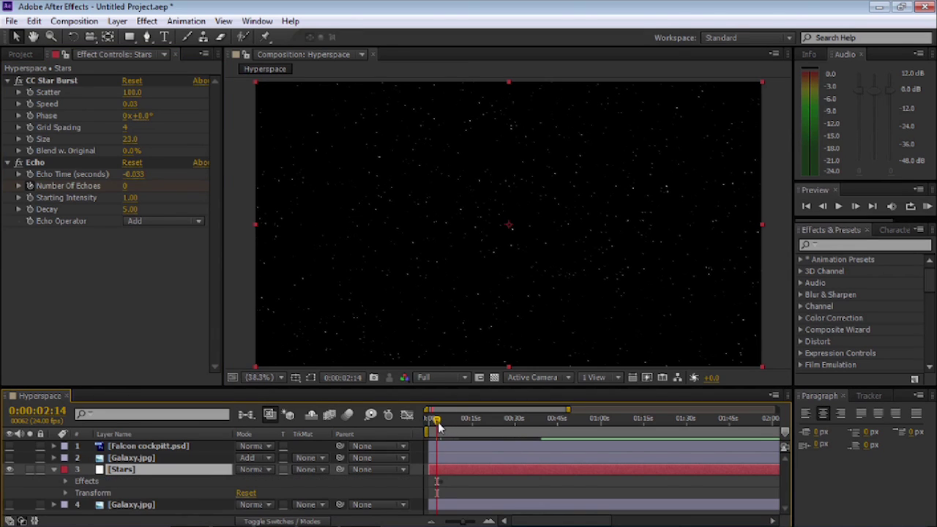
pyautogui.press('Home')
pyautogui.click(442, 423)
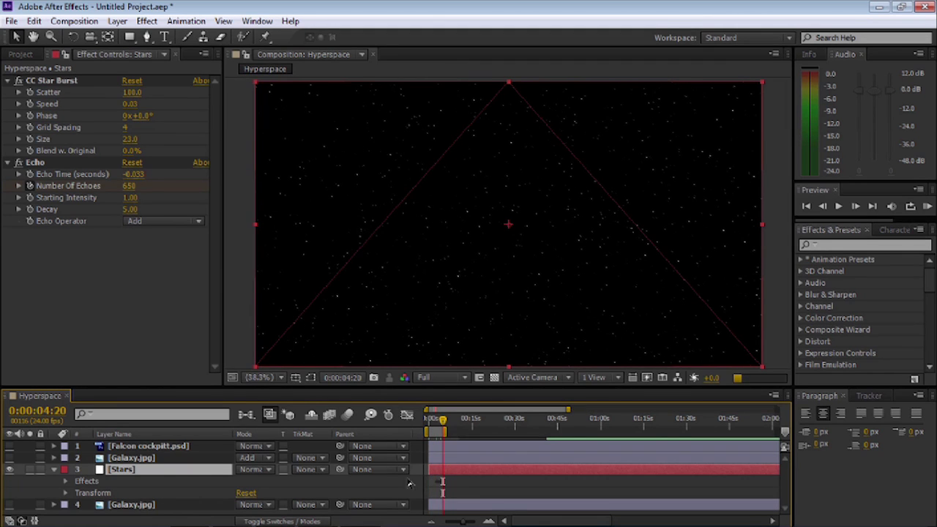
pyautogui.click(56, 470)
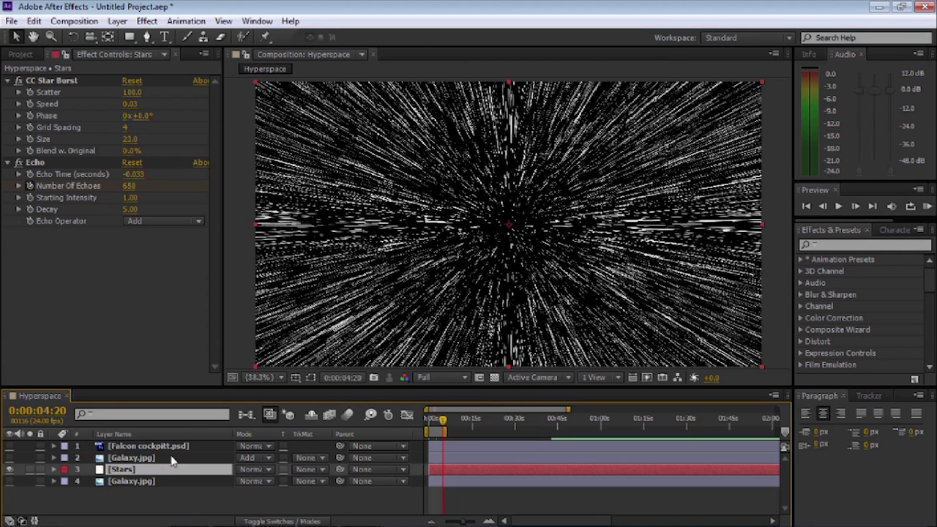
pyautogui.click(13, 486)
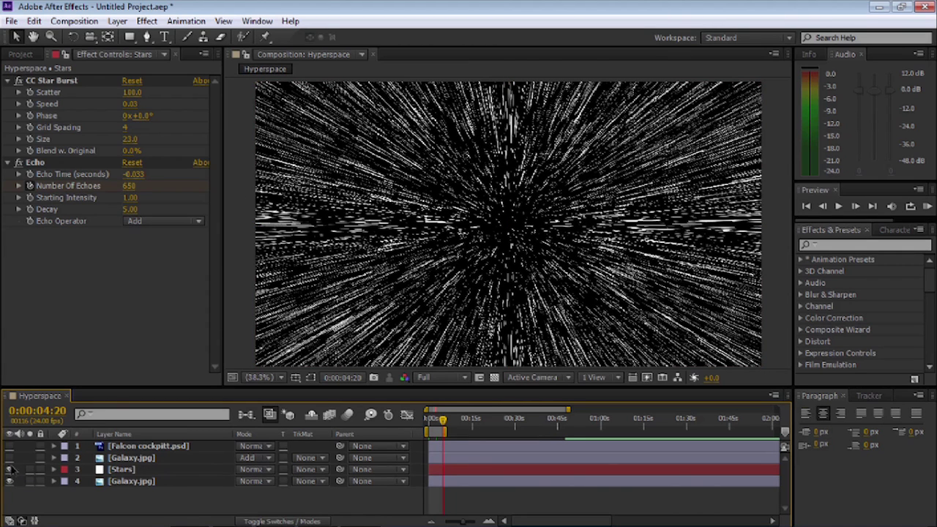
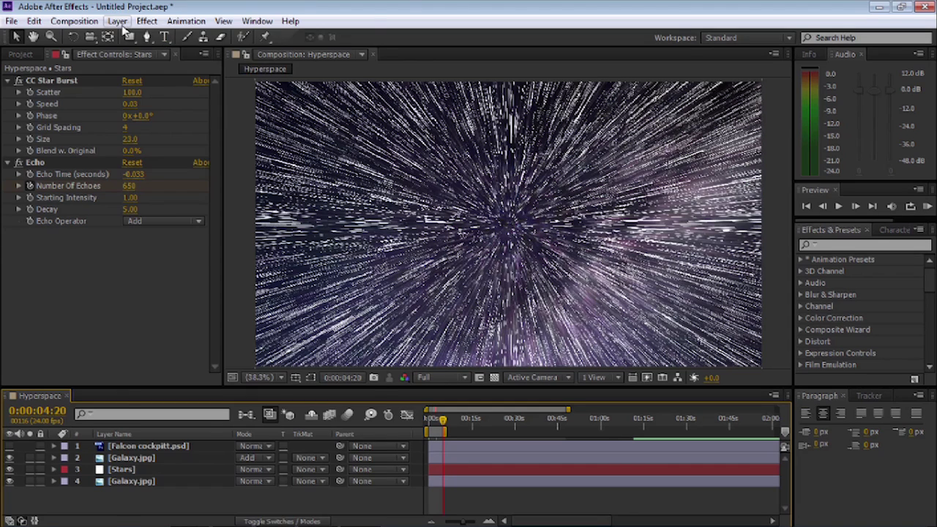
# - Start a new composition-sized solid and set its color to bright blue, 005AFF
pyautogui.click(118, 21)
pyautogui.moveTo(176, 31)
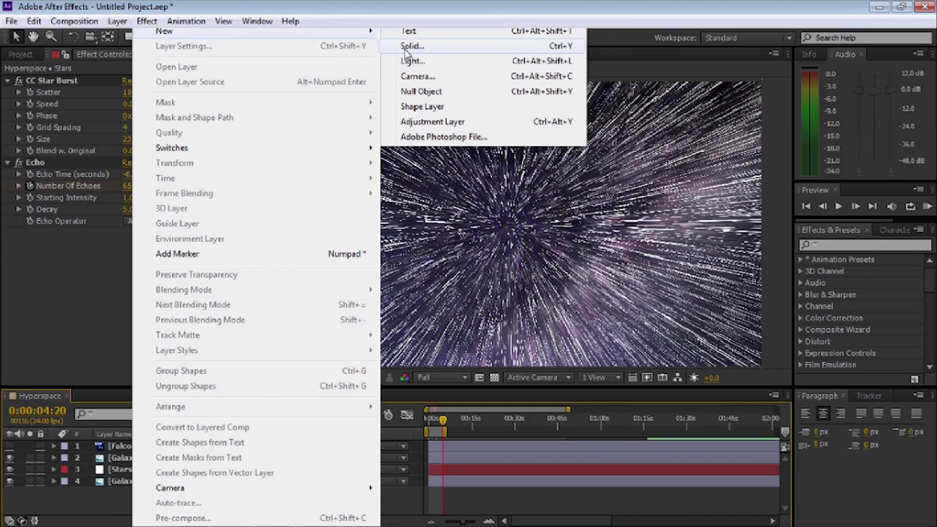
pyautogui.click(410, 46)
pyautogui.click(463, 345)
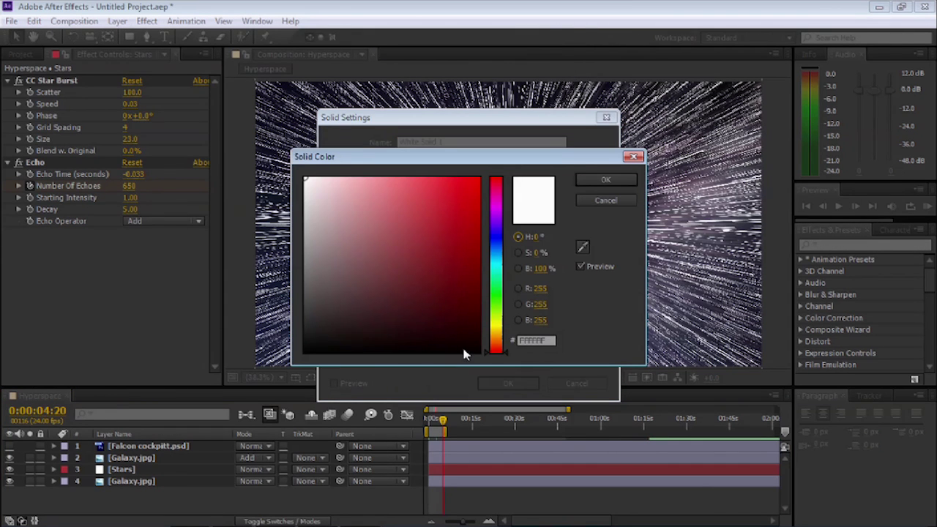
pyautogui.click(496, 246)
pyautogui.moveTo(496, 251); pyautogui.dragTo(496, 247)
pyautogui.moveTo(471, 199); pyautogui.dragTo(485, 169)
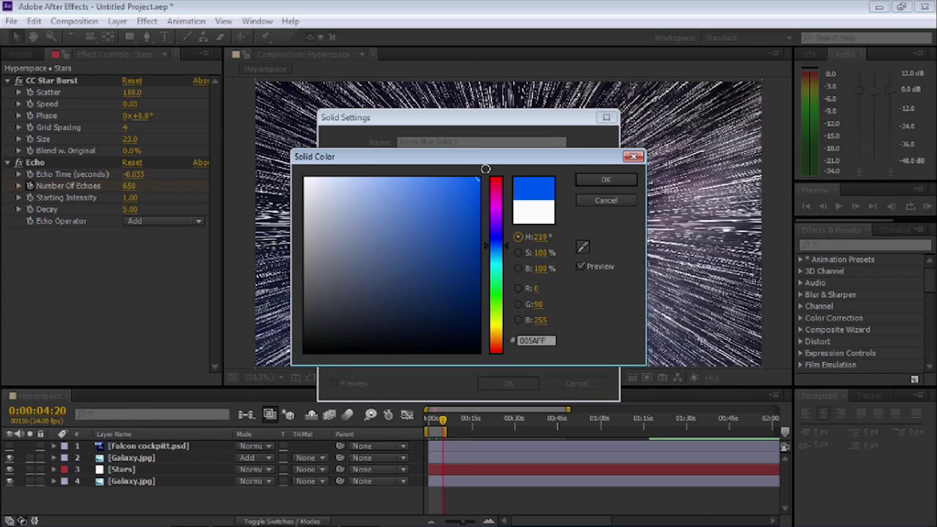
pyautogui.click(596, 185)
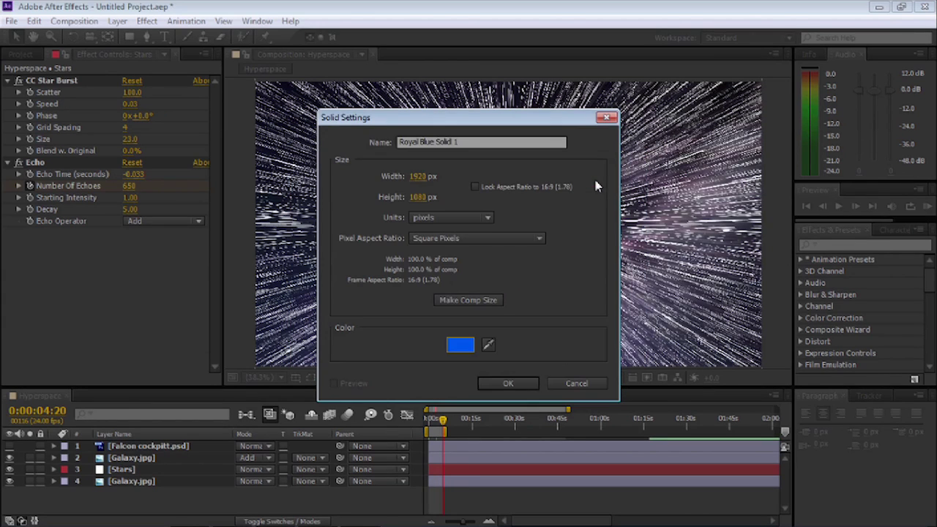
# - Name the solid "Blue layer", create it, and place it directly below the Falcon cockpitt.psd layer
pyautogui.moveTo(475, 145); pyautogui.dragTo(359, 139)
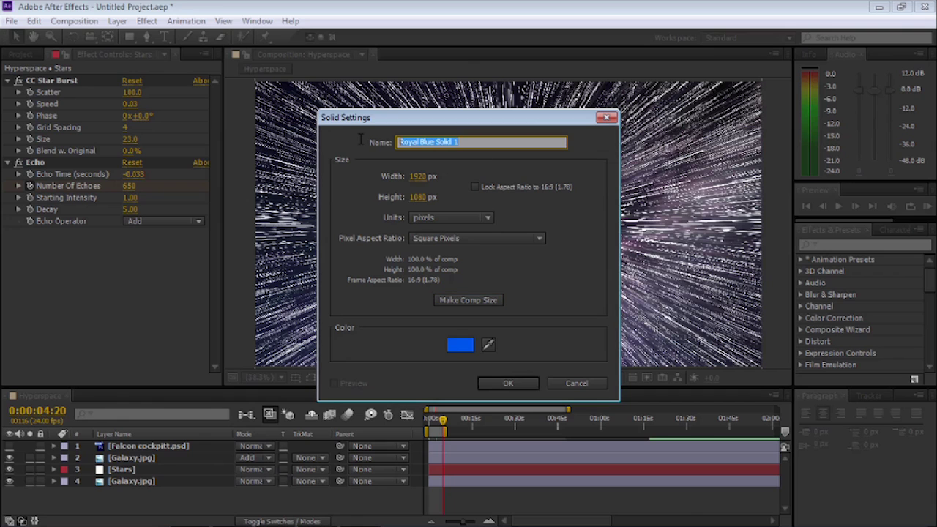
pyautogui.write('Blue layer')
pyautogui.click(510, 383)
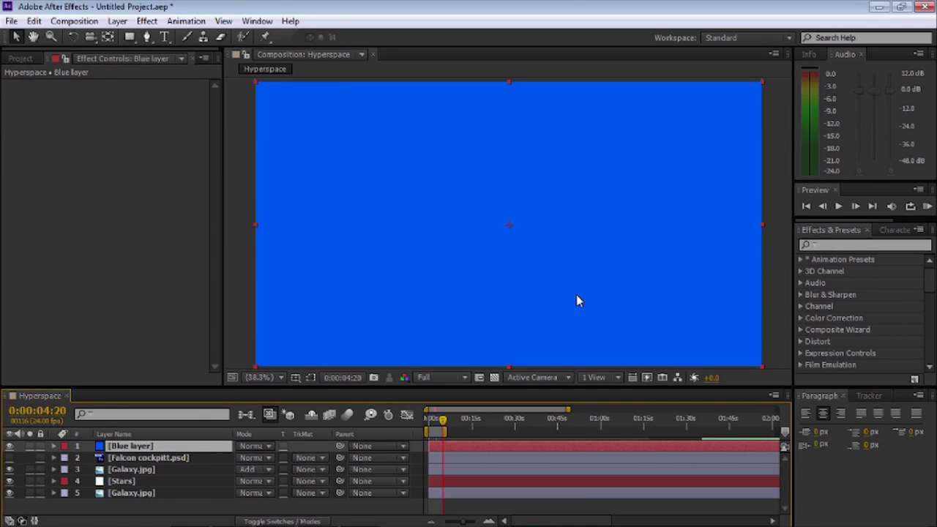
pyautogui.moveTo(121, 446); pyautogui.dragTo(124, 464)
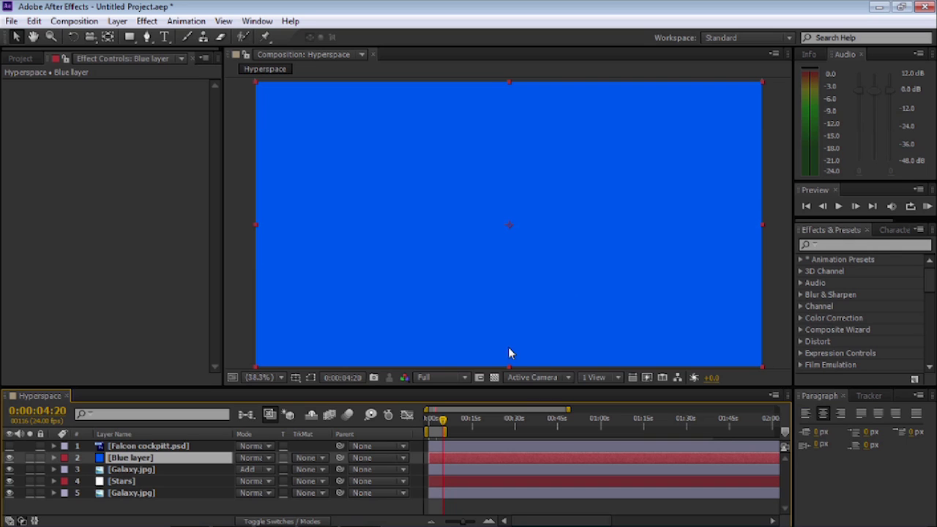
# - Expand the Stars layer to locate its keyframes, move to 0:00:03:09, and keyframe the Blue layer's opacity at 100%
pyautogui.click(54, 482)
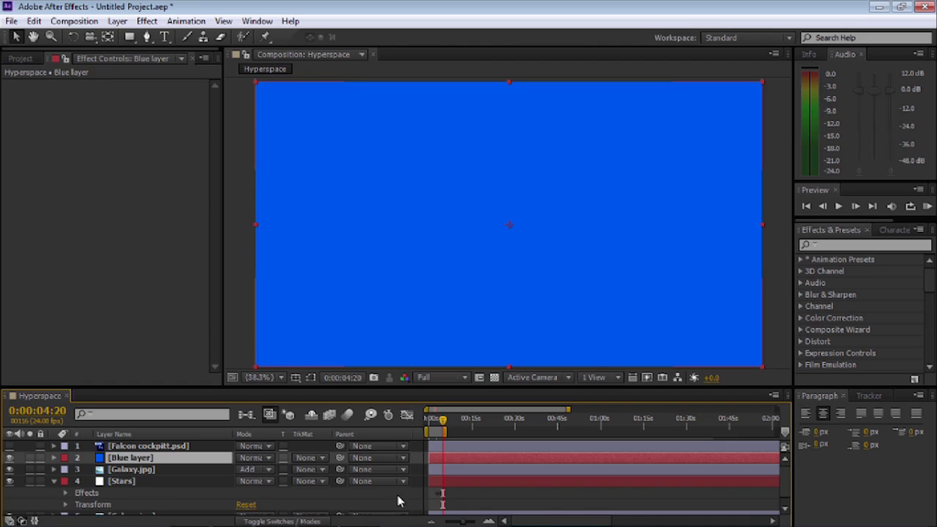
pyautogui.moveTo(462, 521); pyautogui.dragTo(479, 521)
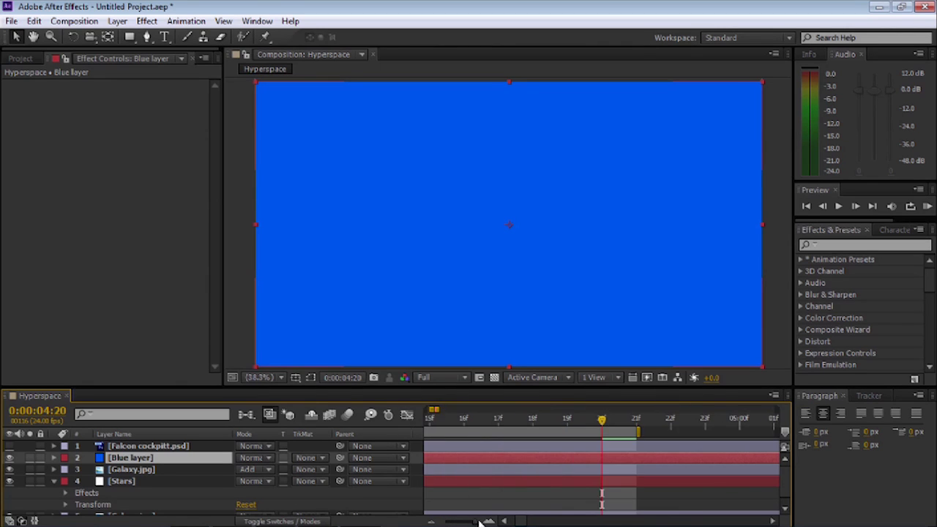
pyautogui.press(';')
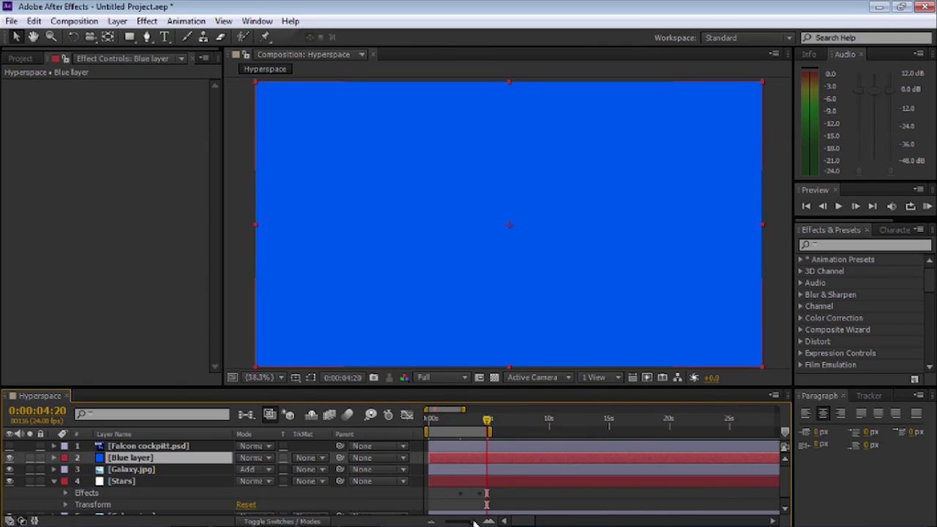
pyautogui.click(474, 521)
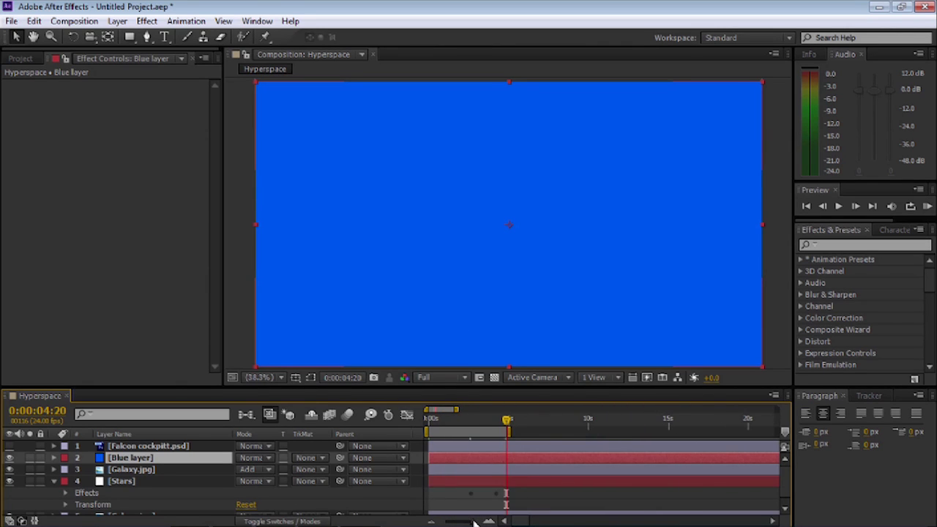
pyautogui.click(482, 426)
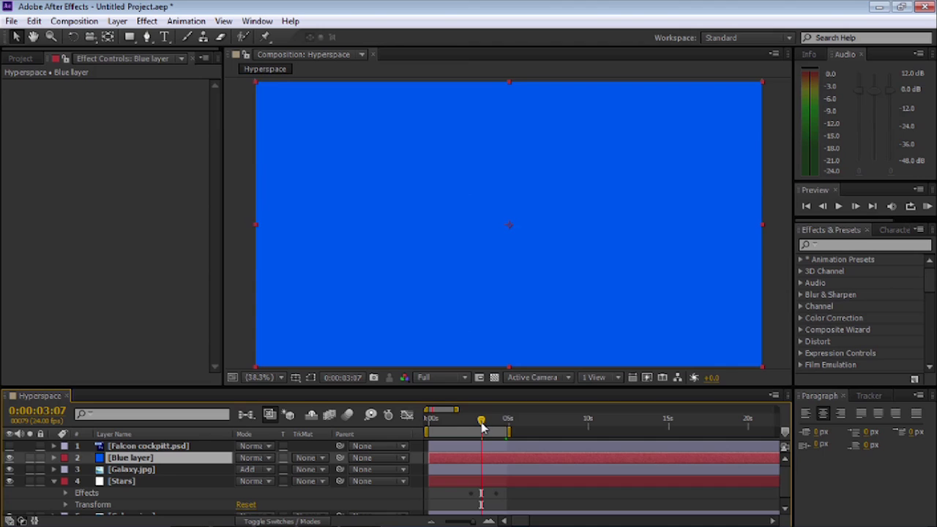
pyautogui.moveTo(481, 424); pyautogui.dragTo(482, 425)
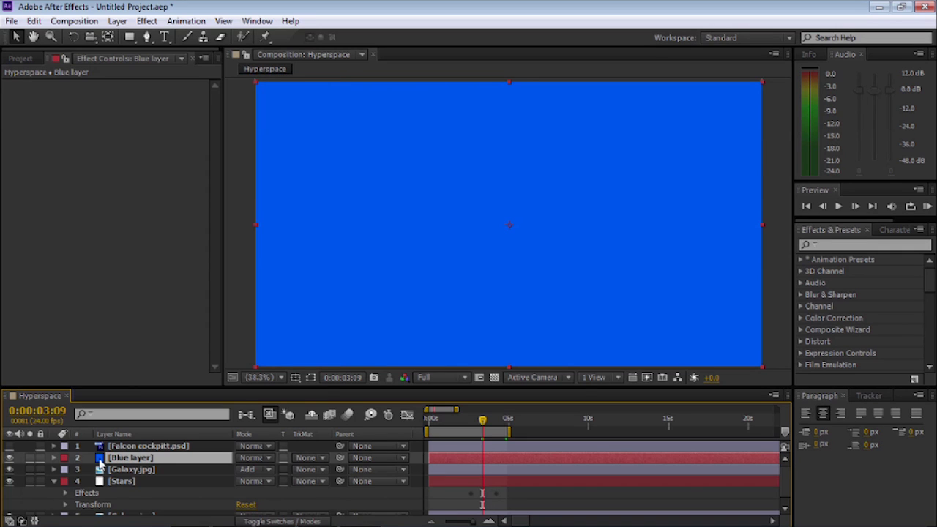
pyautogui.press('t')
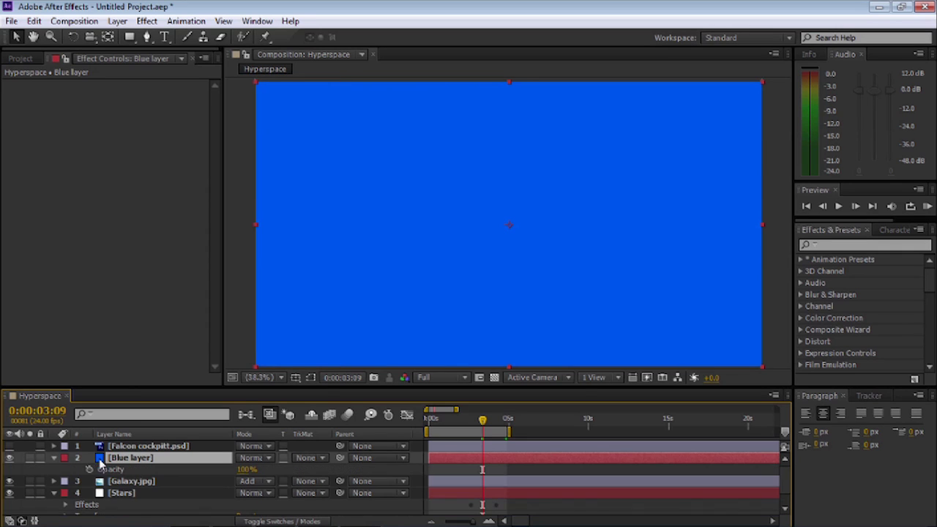
pyautogui.click(89, 469)
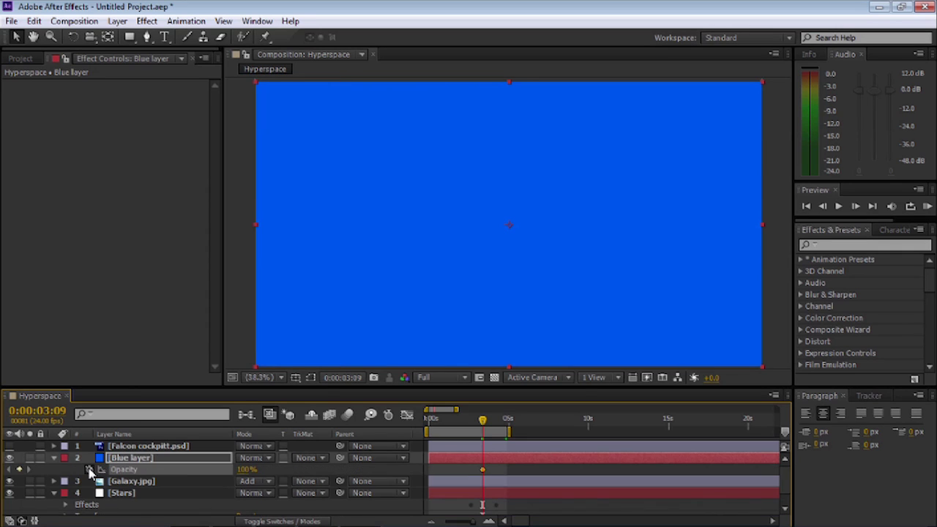
# - Move back to 0:00:02:02 and keyframe the Blue layer's opacity at 0%
pyautogui.click(463, 424)
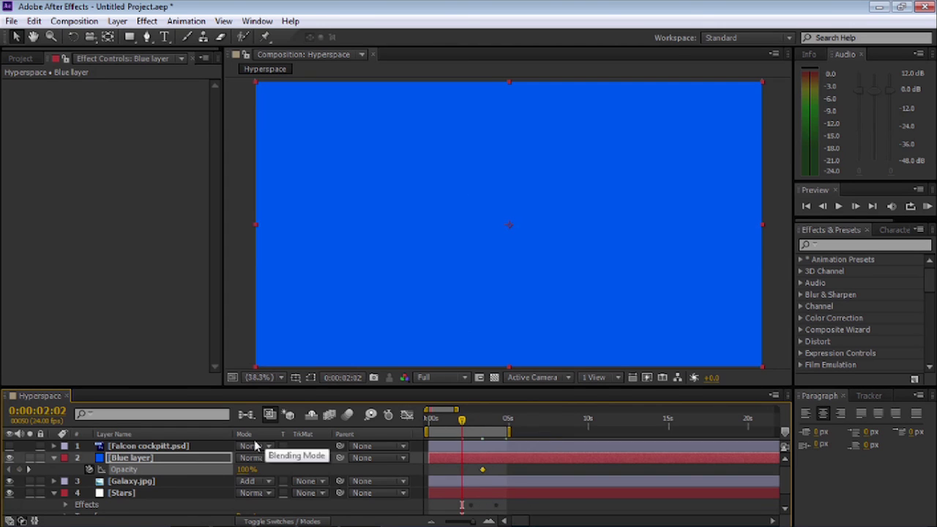
pyautogui.click(246, 469)
pyautogui.write('50')
pyautogui.press('Return')
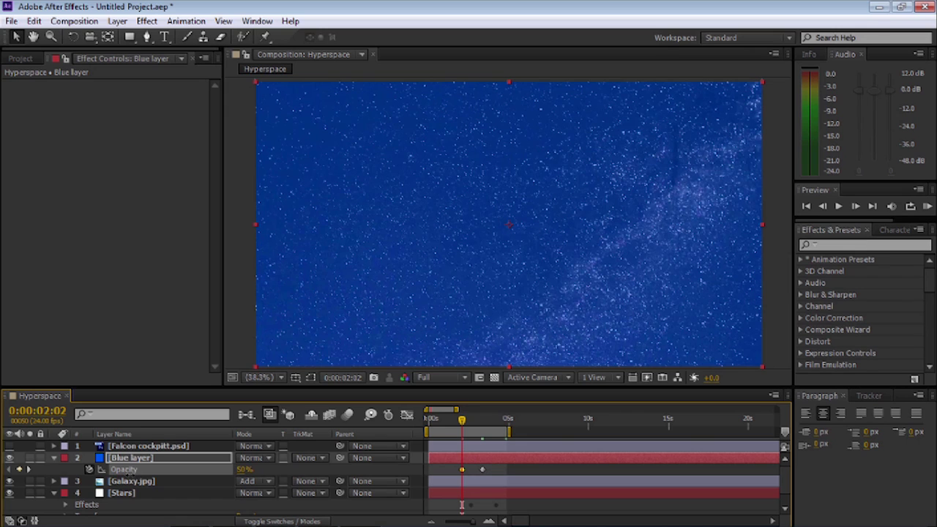
pyautogui.moveTo(246, 470); pyautogui.dragTo(212, 470)
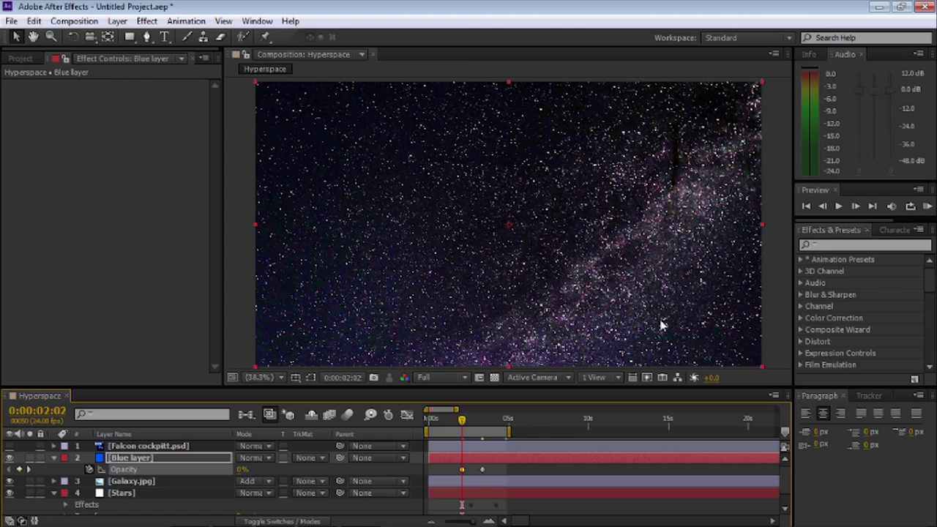
# - Set the Blue layer's blending mode to Color Dodge, and collapse the properties of the Blue layer and Stars layer
pyautogui.click(252, 457)
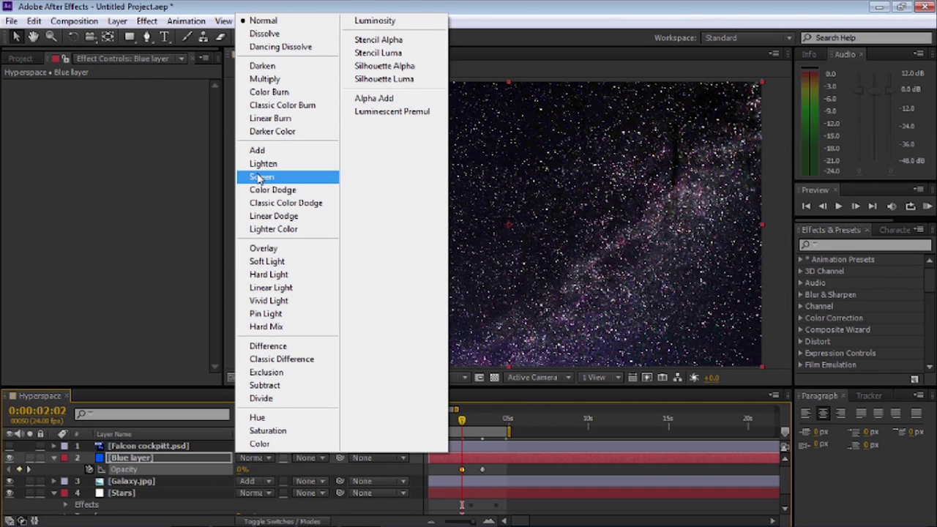
pyautogui.click(274, 191)
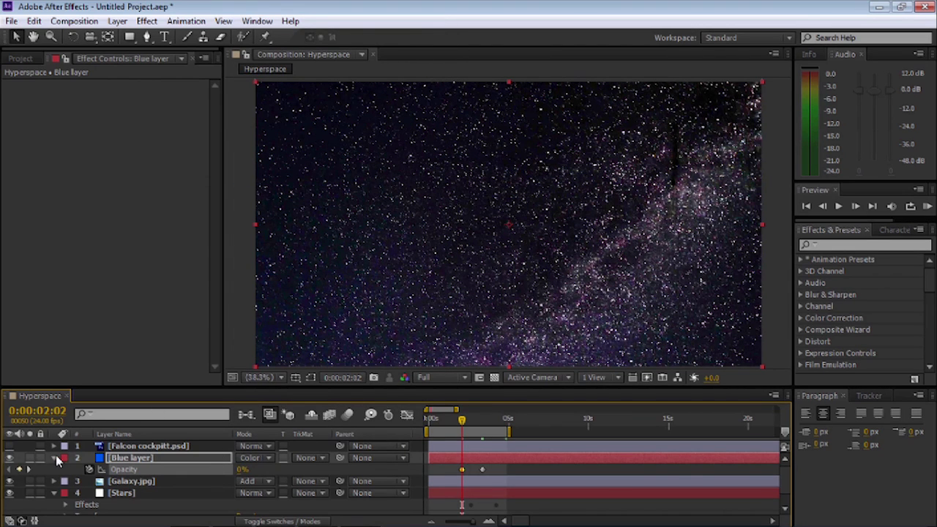
pyautogui.click(55, 458)
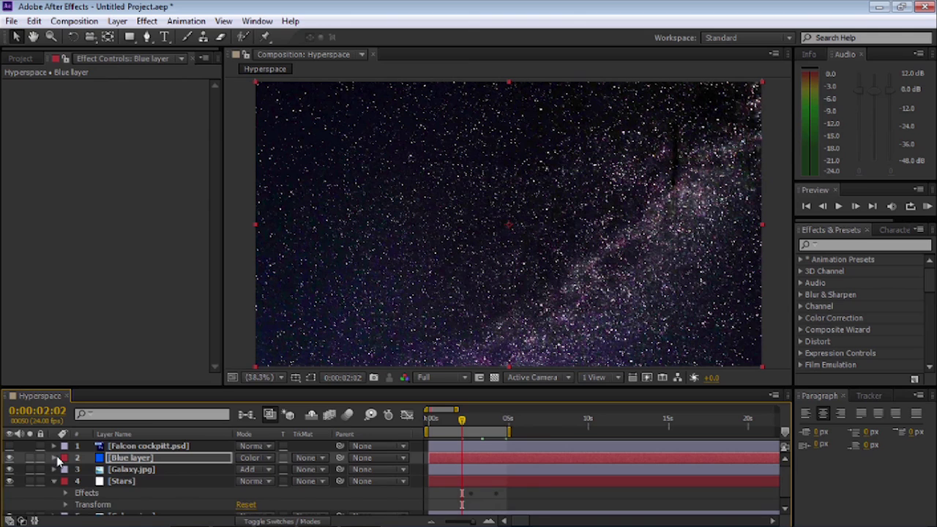
pyautogui.click(54, 482)
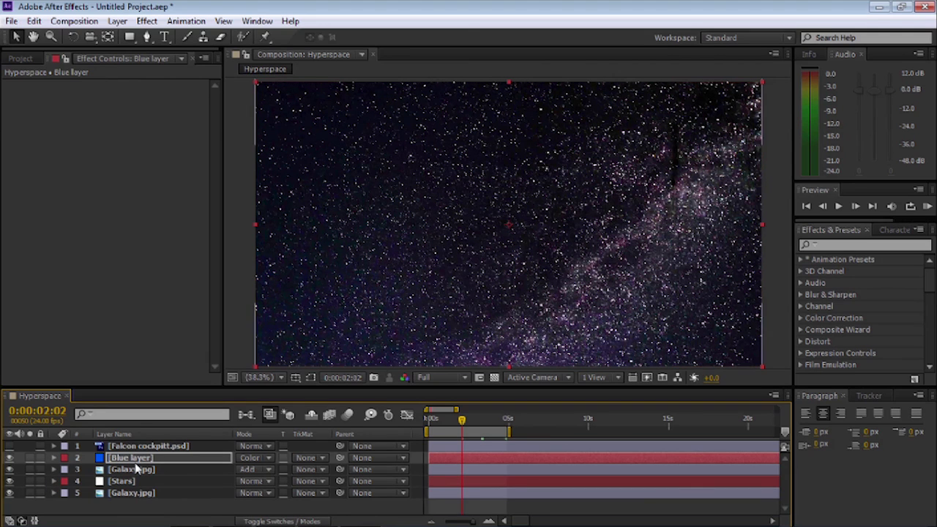
# - Make the Falcon cockpitt.psd layer visible again and bring up the list of project items
pyautogui.click(9, 446)
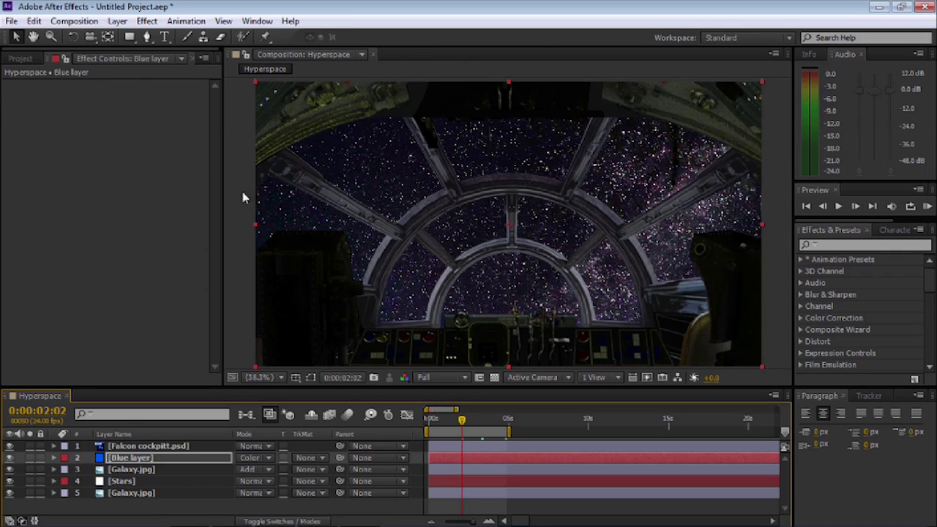
pyautogui.click(32, 60)
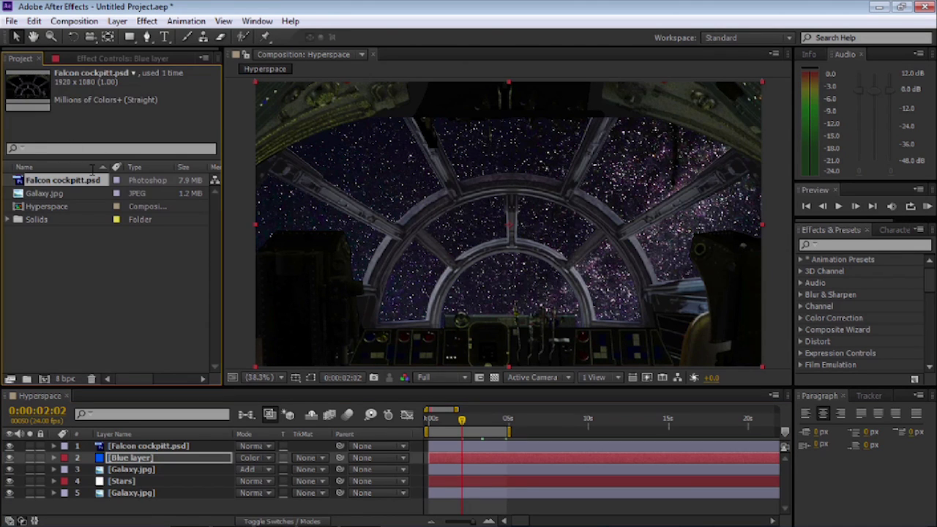